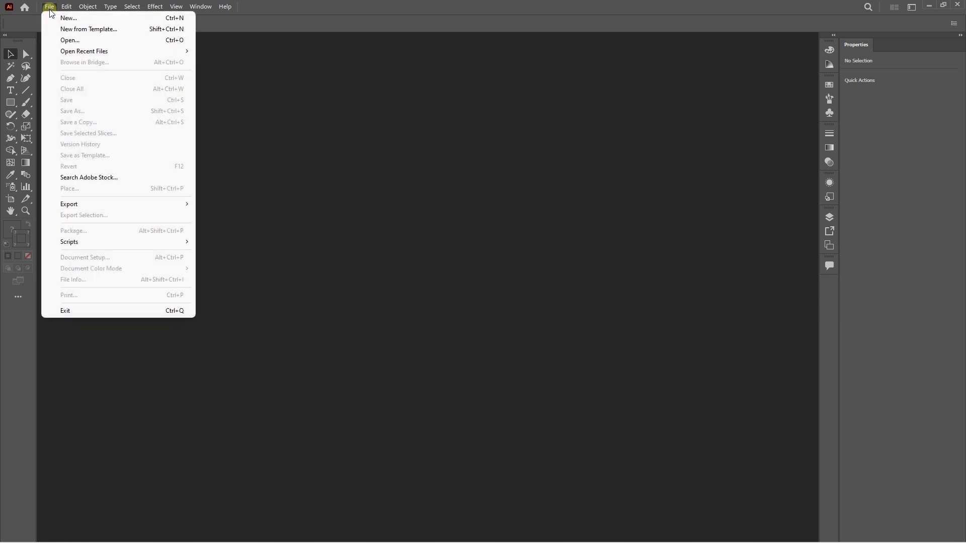
Step: Open the image file pexels-alexander-grey-1196516 directly as a document
left_click(65, 40)
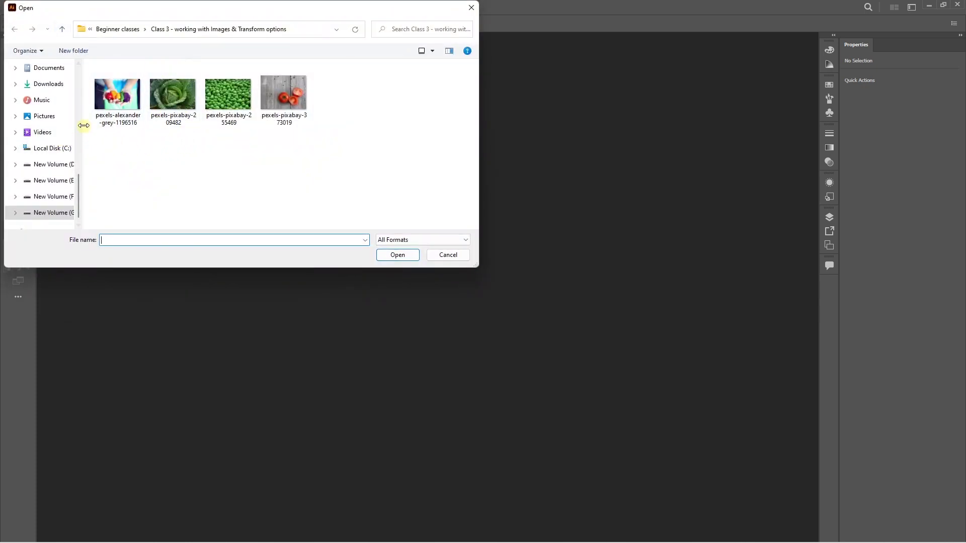
left_click(119, 105)
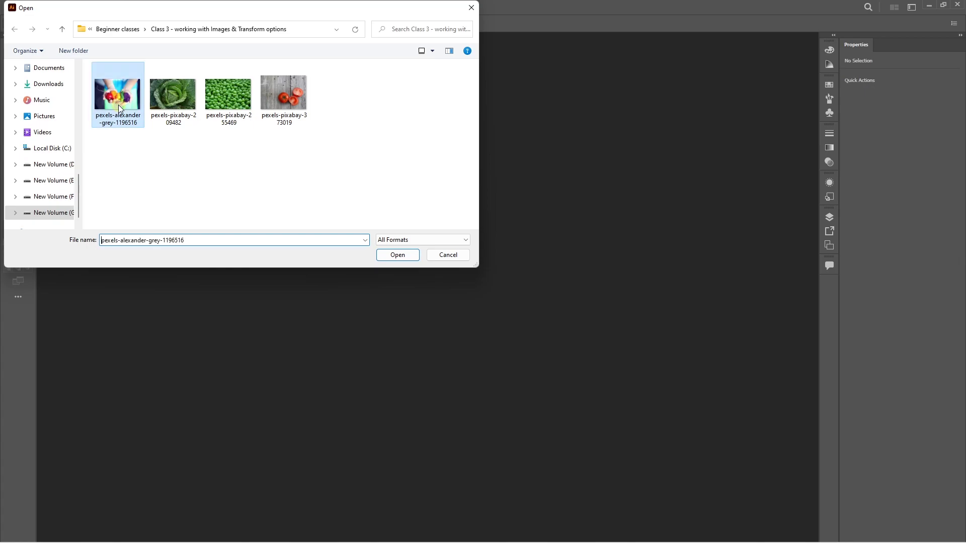
left_click(398, 255)
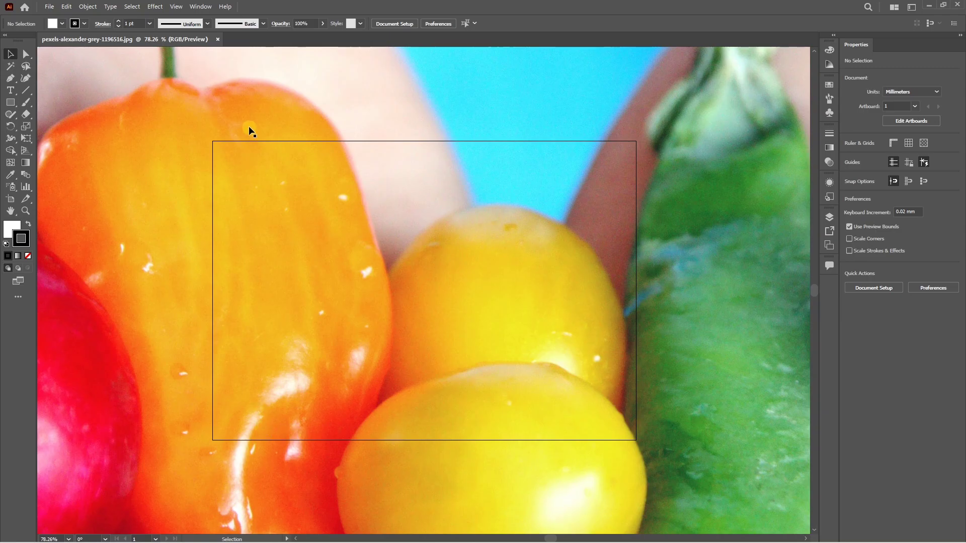
Step: Scale the opened image proportionally down to about 216 × 144 mm so it fits inside the artboard
scroll(437, 244, "down", 5)
left_click(400, 173)
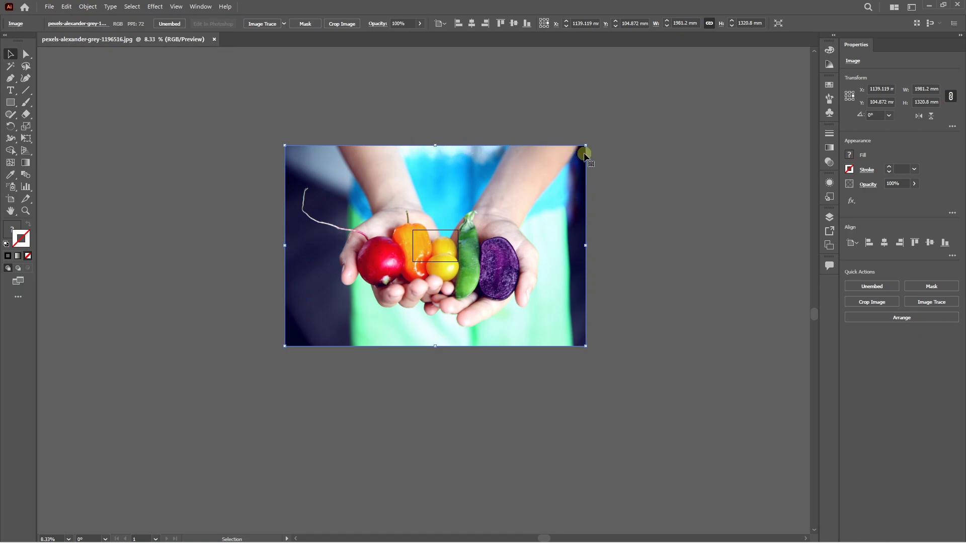
left_click_drag(587, 148, 446, 243)
scroll(442, 248, "up", 3)
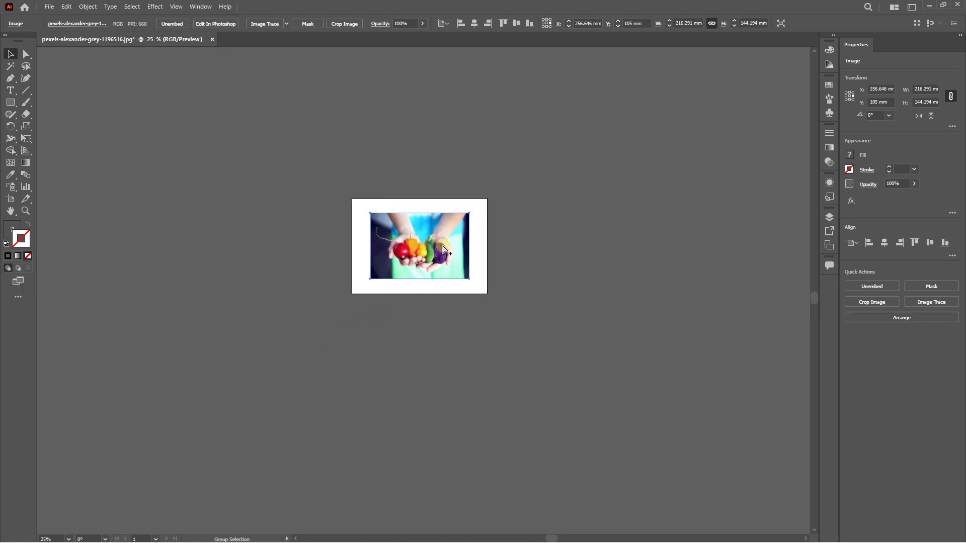
scroll(443, 247, "up", 5)
scroll(420, 251, "down", 3)
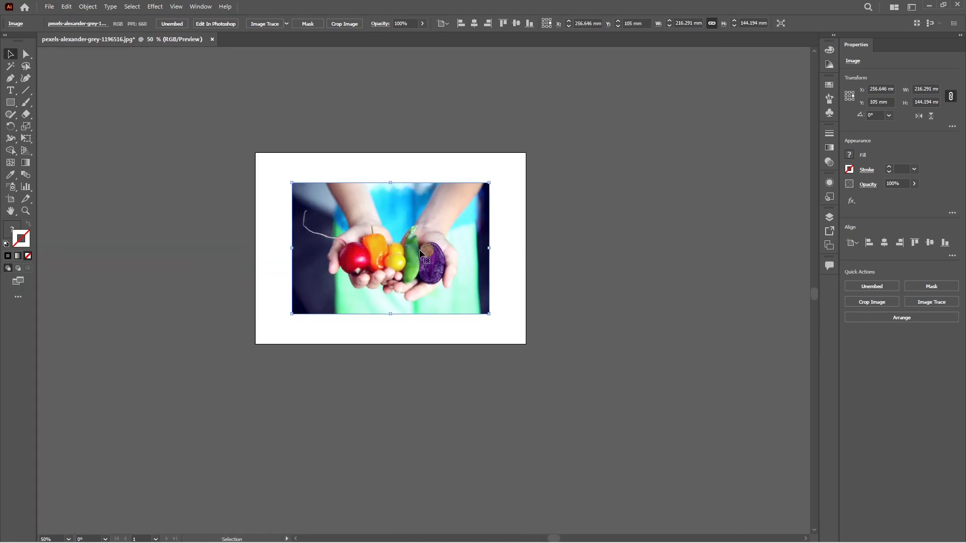
Step: Delete the image from the artboard and close the document without saving the changes
left_click(541, 230)
left_click(385, 249)
key("Delete")
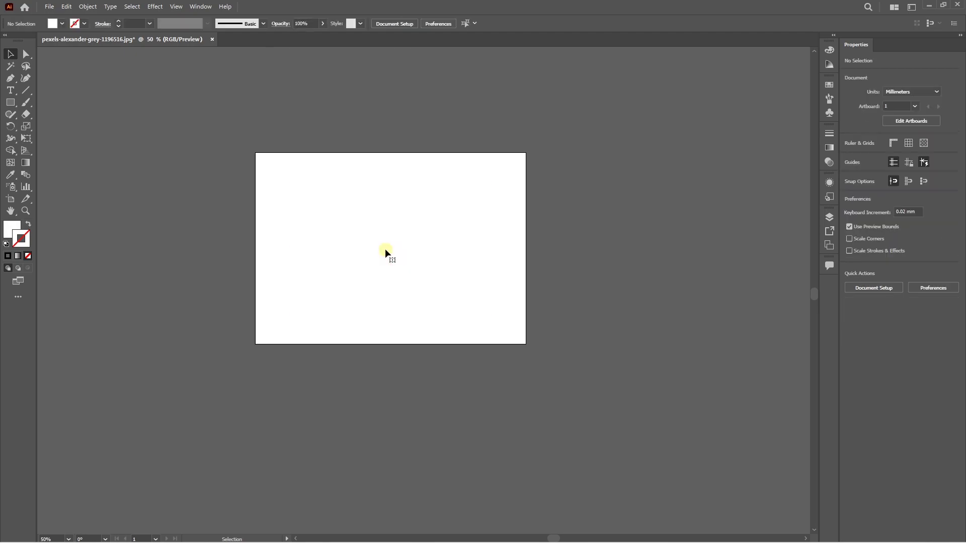
scroll(377, 192, "up", 2)
left_click(215, 40)
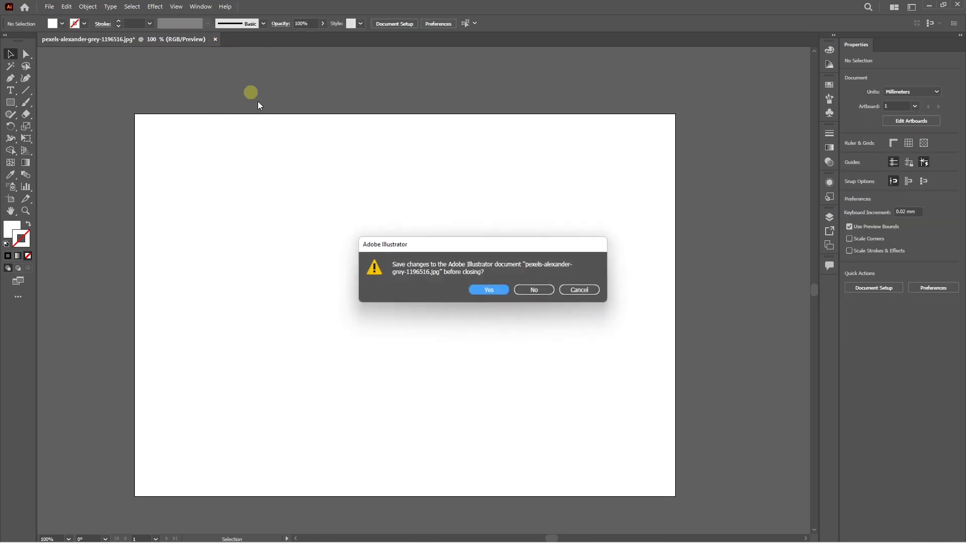
left_click(529, 288)
Step: Create a new landscape A4 document, 297 × 210 mm, in CMYK colour mode with one artboard
left_click(55, 8)
left_click(73, 17)
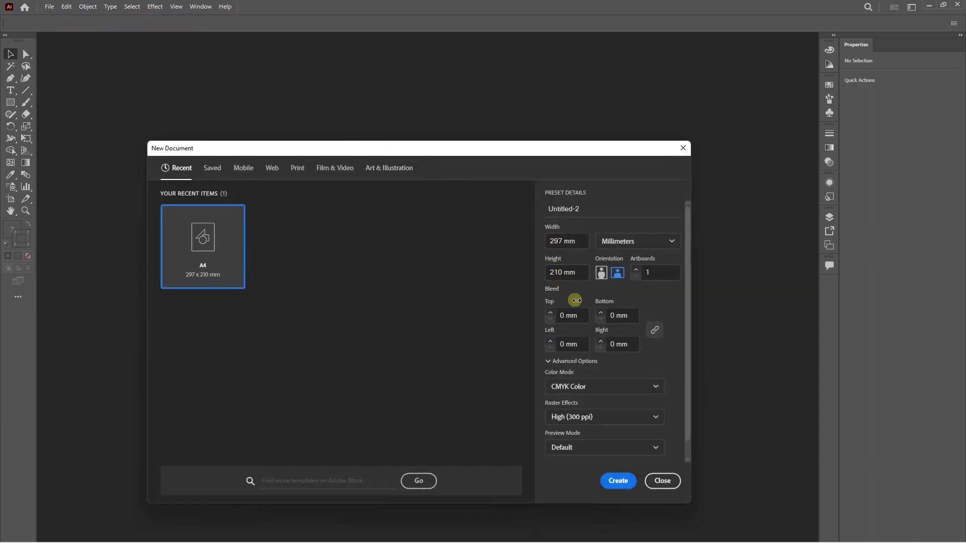
left_click(612, 481)
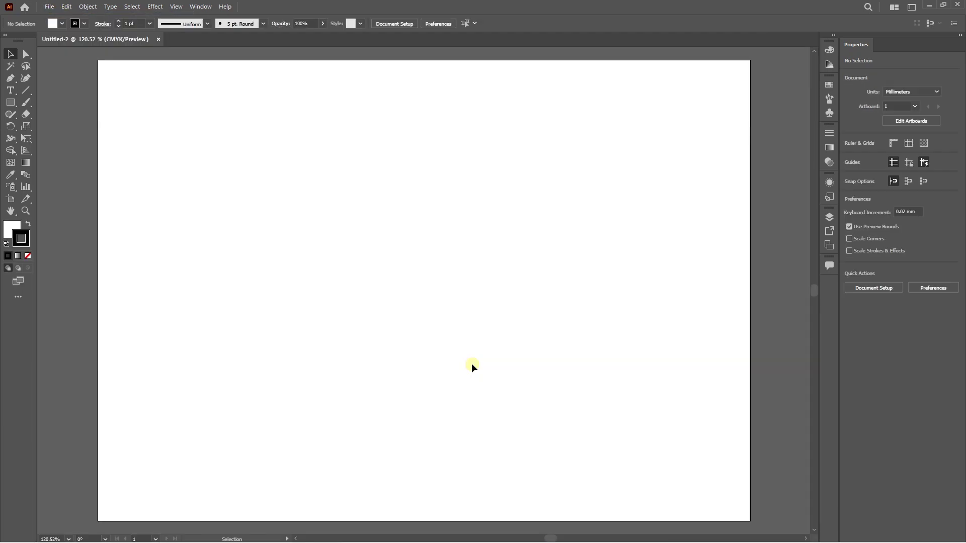
Step: Load all four vegetable images from the class folder for placing as linked files
left_click(51, 8)
left_click(79, 188)
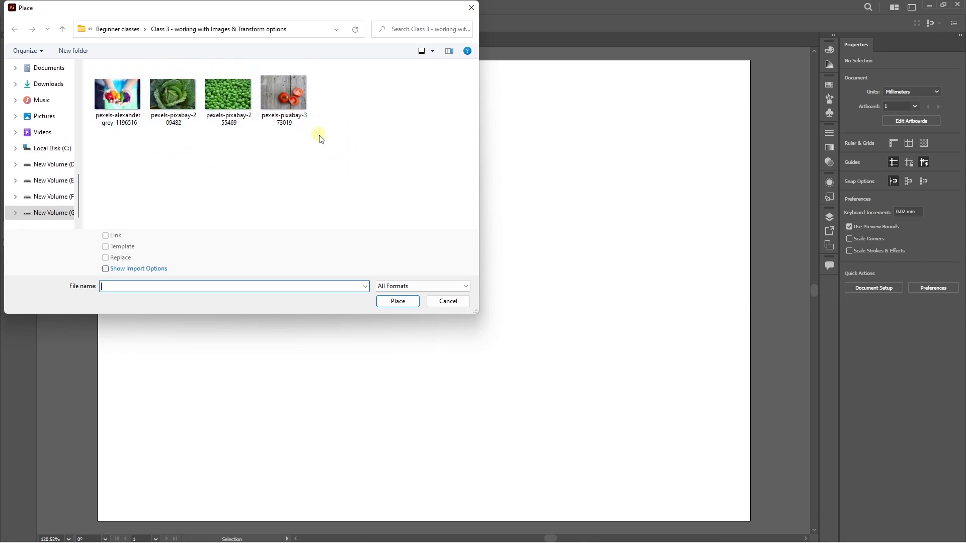
left_click_drag(335, 152, 115, 102)
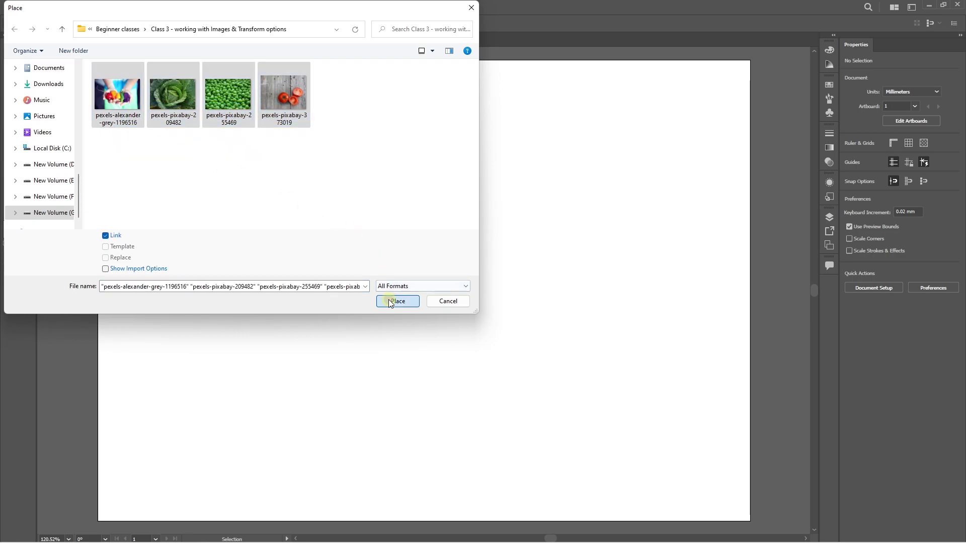
left_click(392, 301)
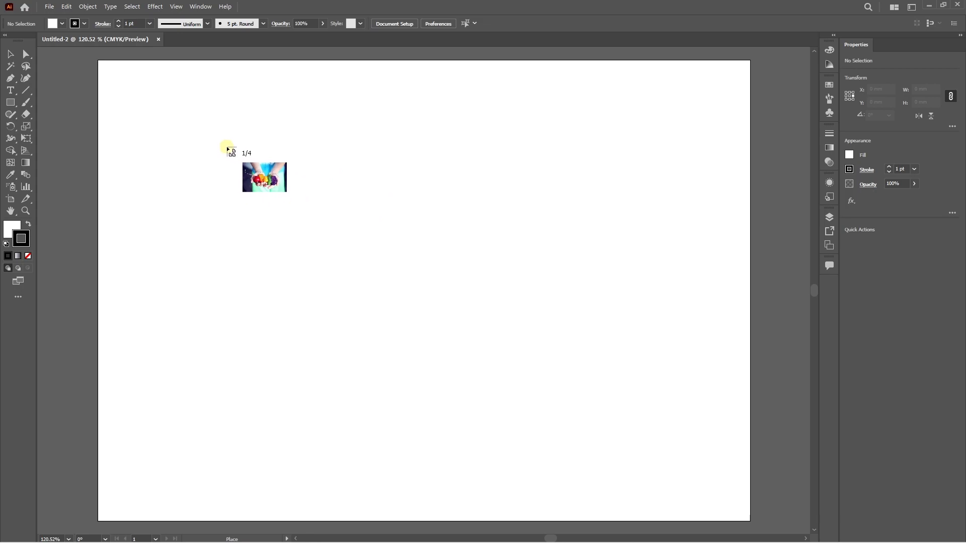
Step: Place the hands and cabbage images about 79 mm wide, the peas image about 93 mm wide, and the tomato image at its original size
left_click_drag(175, 125, 348, 265)
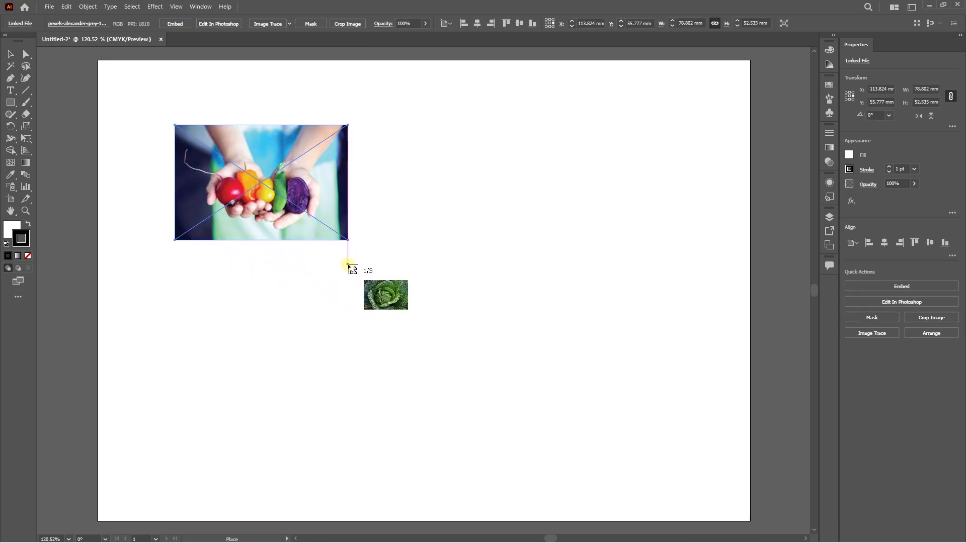
left_click_drag(472, 166, 647, 306)
left_click_drag(209, 284, 415, 426)
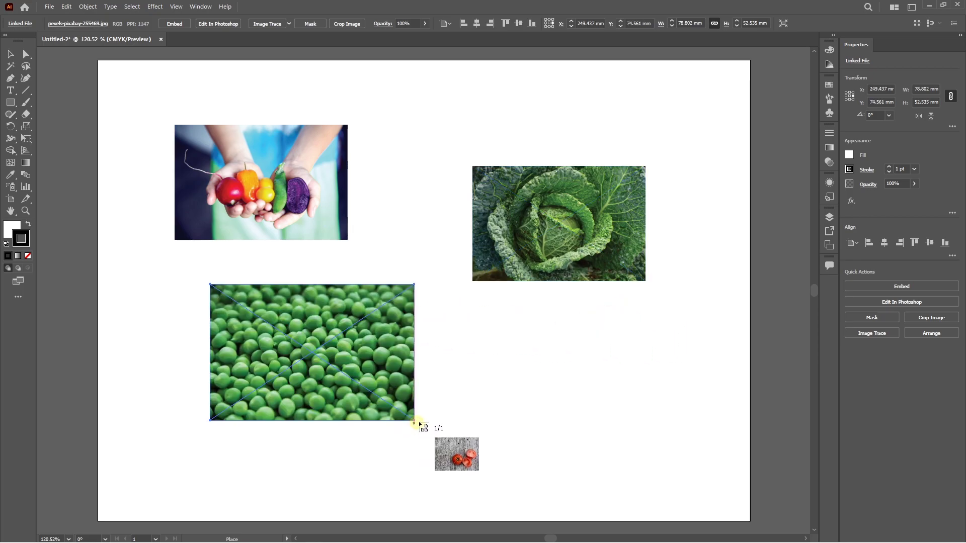
left_click(506, 326)
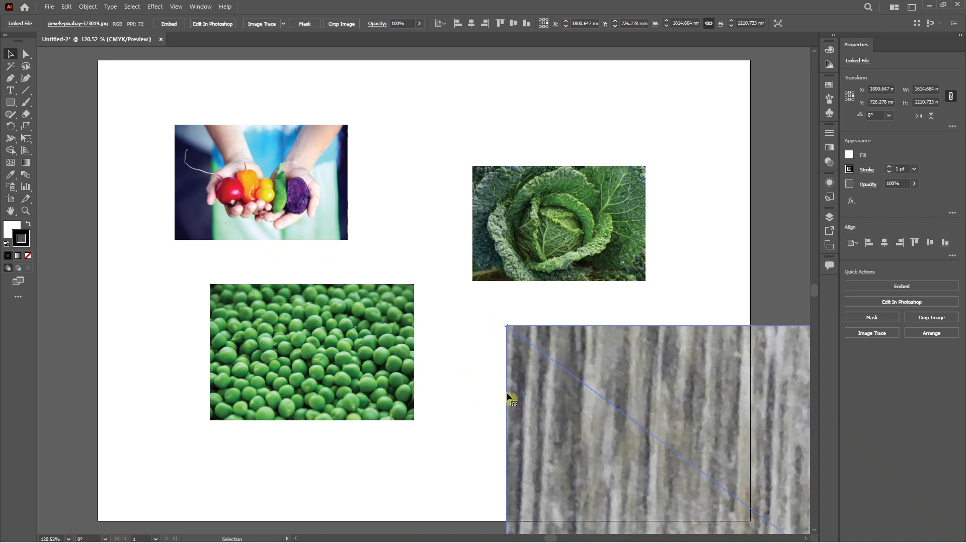
Step: Scale the tomato image to about 86 × 65 mm and position it on the artboard below the cabbage image
scroll(518, 367, "down", 8)
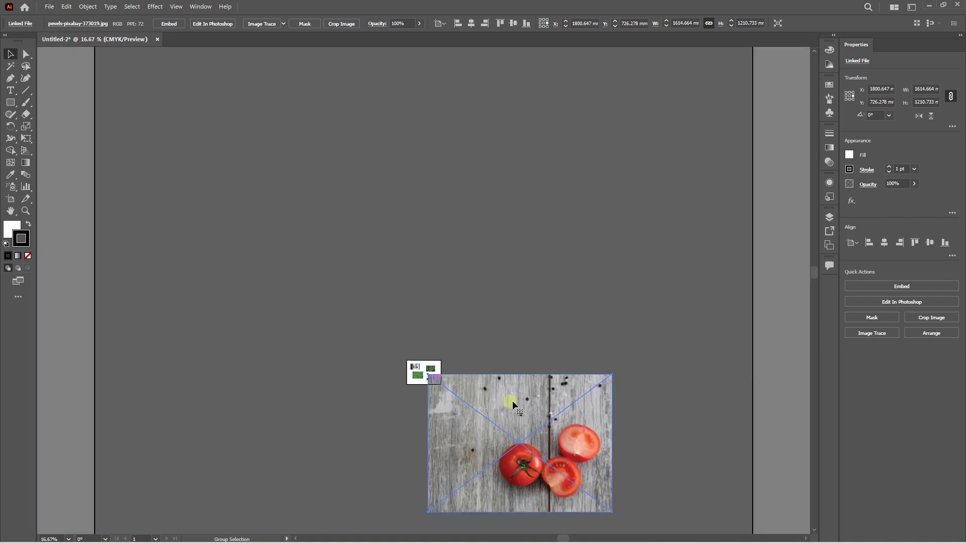
left_click_drag(598, 424, 424, 298)
key("ctrl+1")
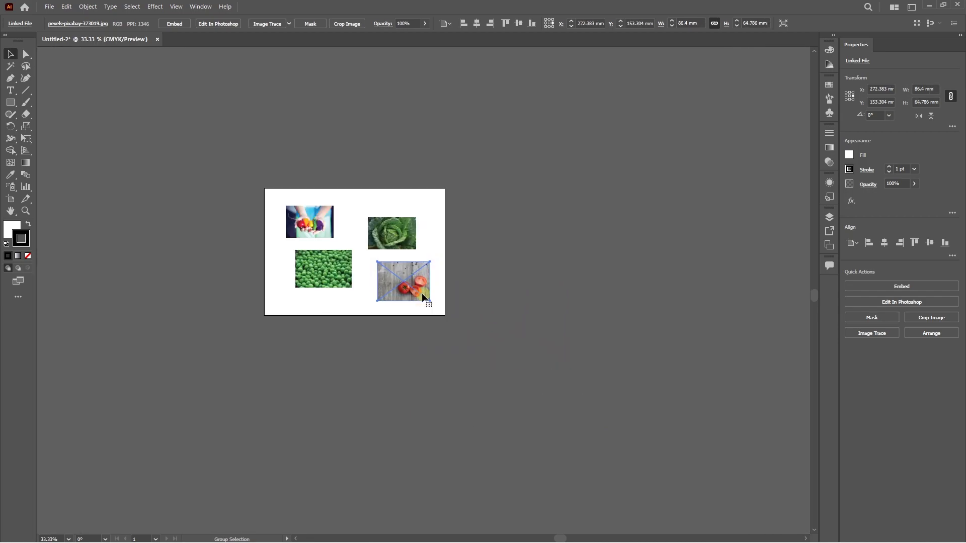
left_click(648, 339)
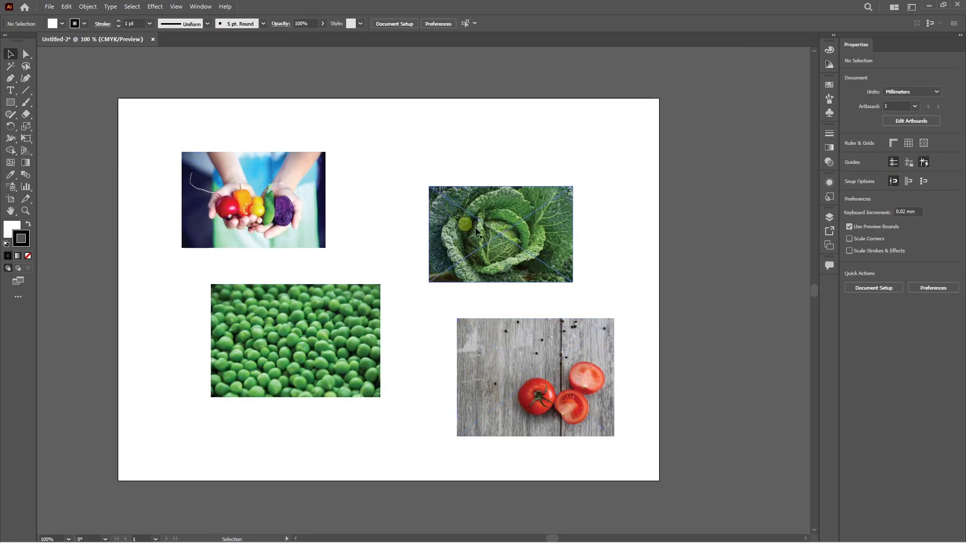
Step: Move the peas, cabbage and tomato images together so they overlap one another and the hands image
left_click_drag(352, 341, 355, 290)
left_click_drag(485, 249, 360, 248)
left_click_drag(494, 345, 377, 263)
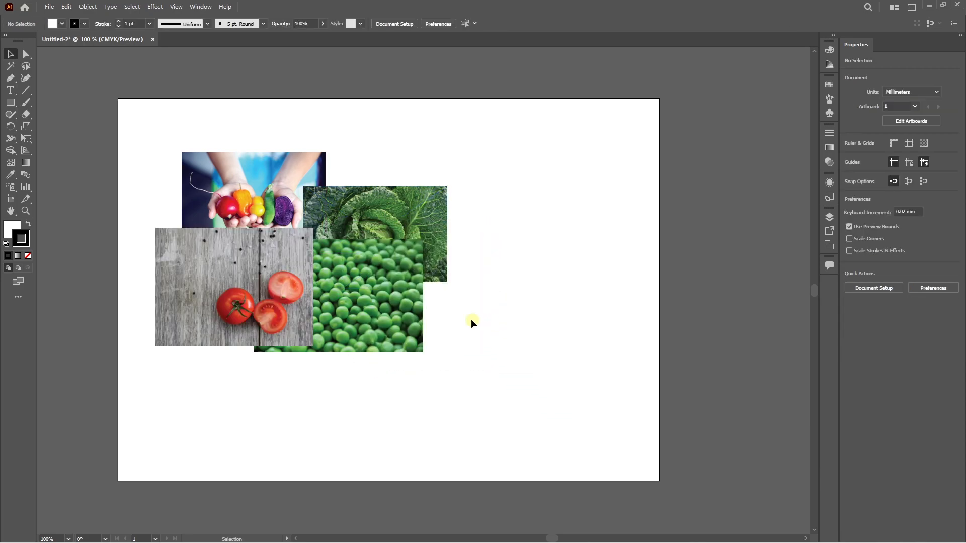
Step: Select the overlapping images one after another to examine their stacking order
left_click(240, 271)
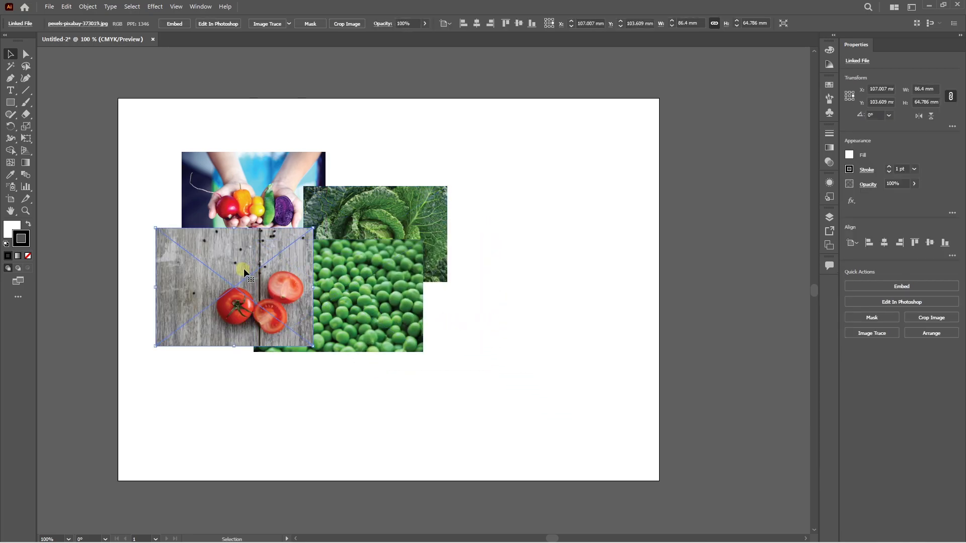
left_click(359, 261)
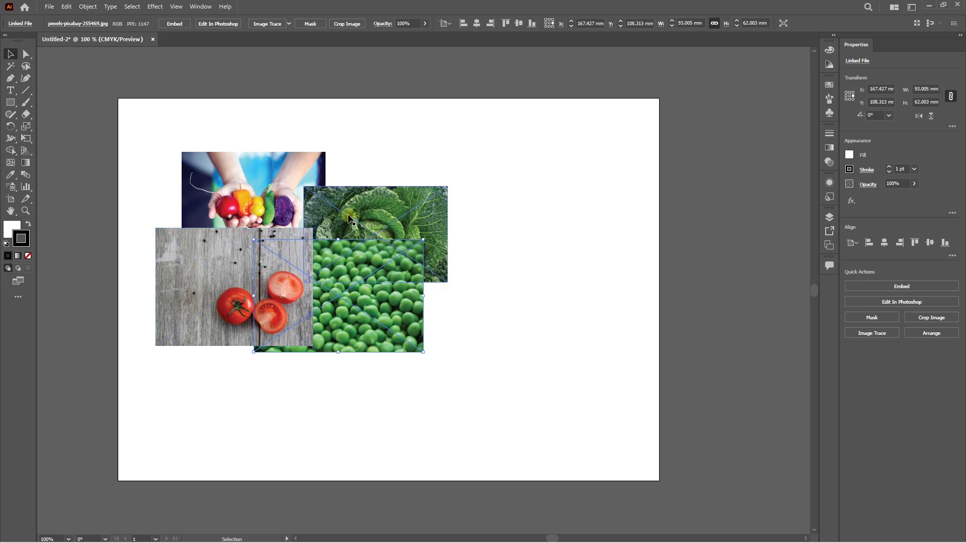
left_click(219, 259)
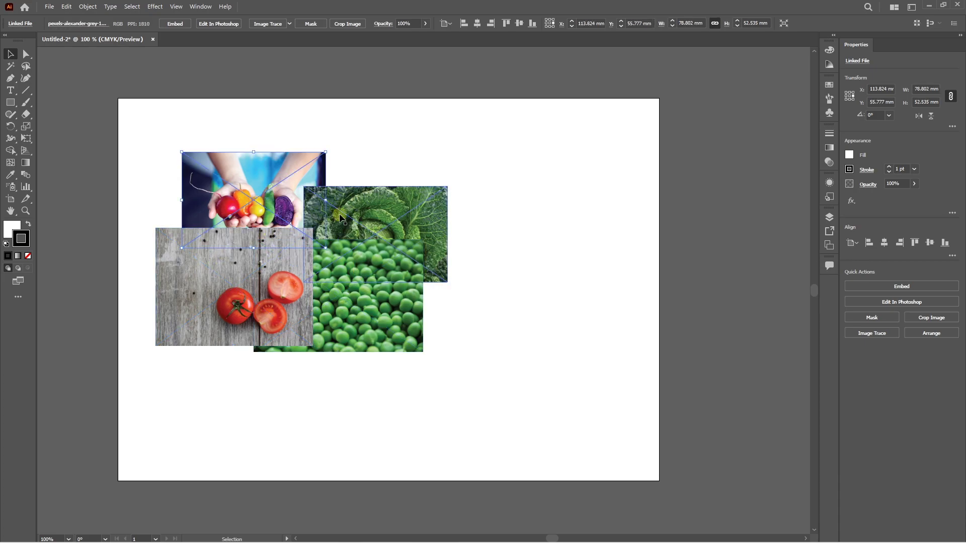
left_click(421, 168)
left_click(249, 292)
left_click(355, 288)
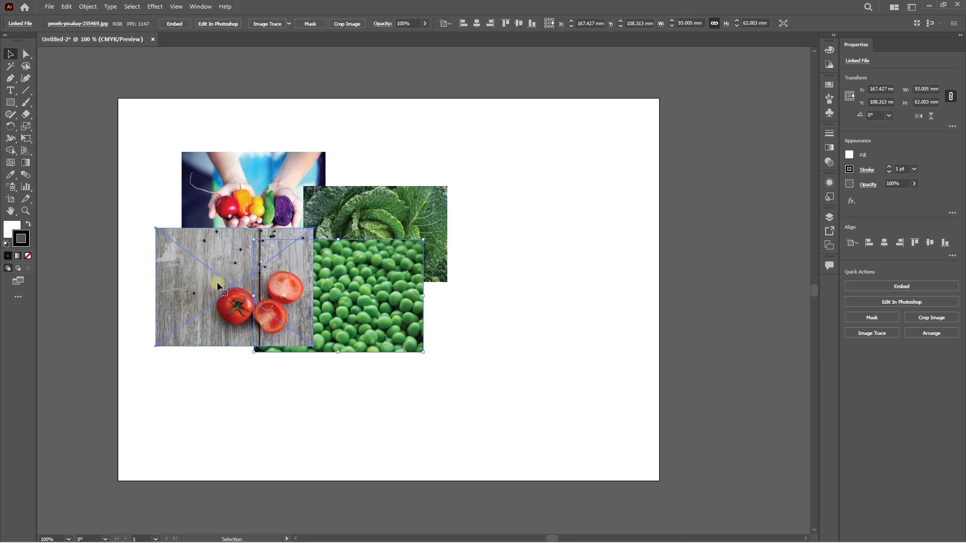
Step: Send the tomato image backward three times, placing it behind the peas, cabbage and hands images
right_click(233, 278)
mouse_move(285, 420)
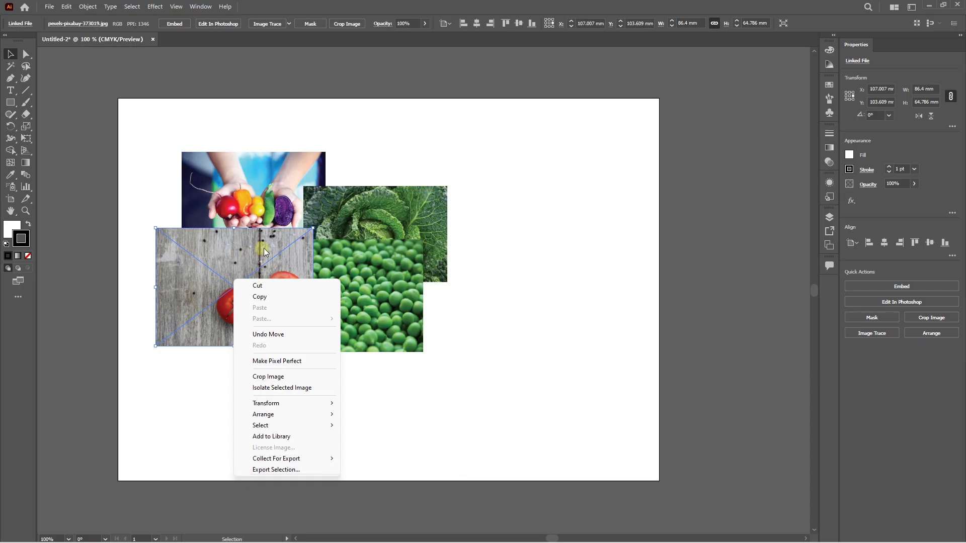
mouse_move(325, 414)
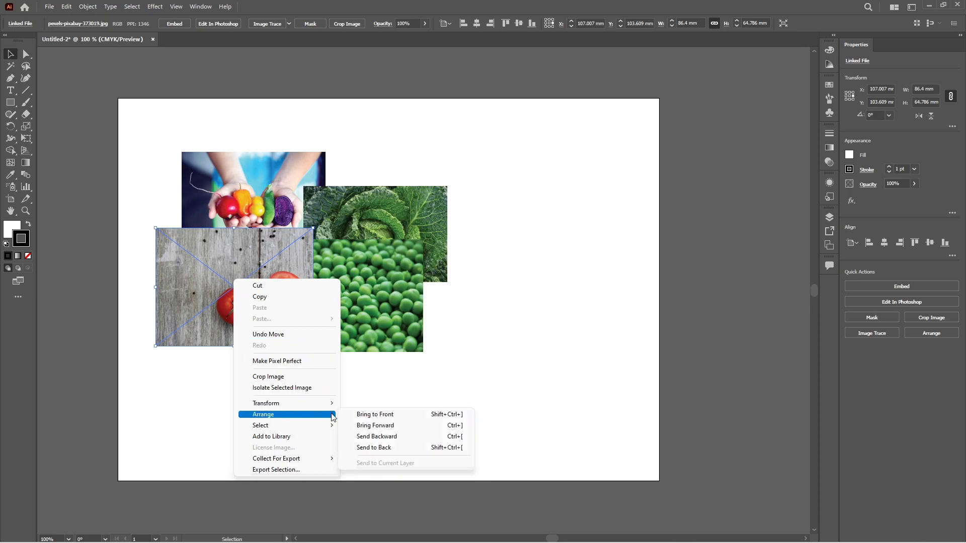
left_click(381, 448)
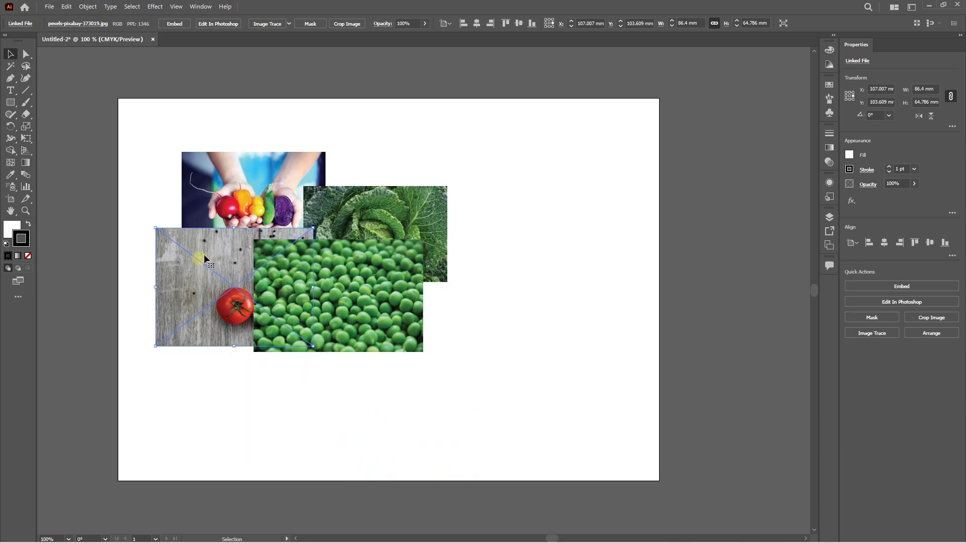
right_click(221, 240)
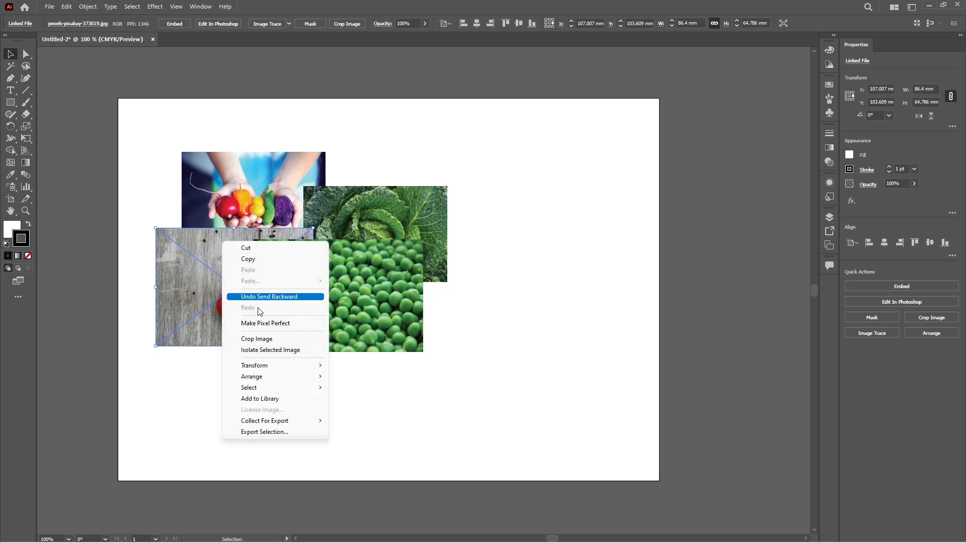
mouse_move(267, 376)
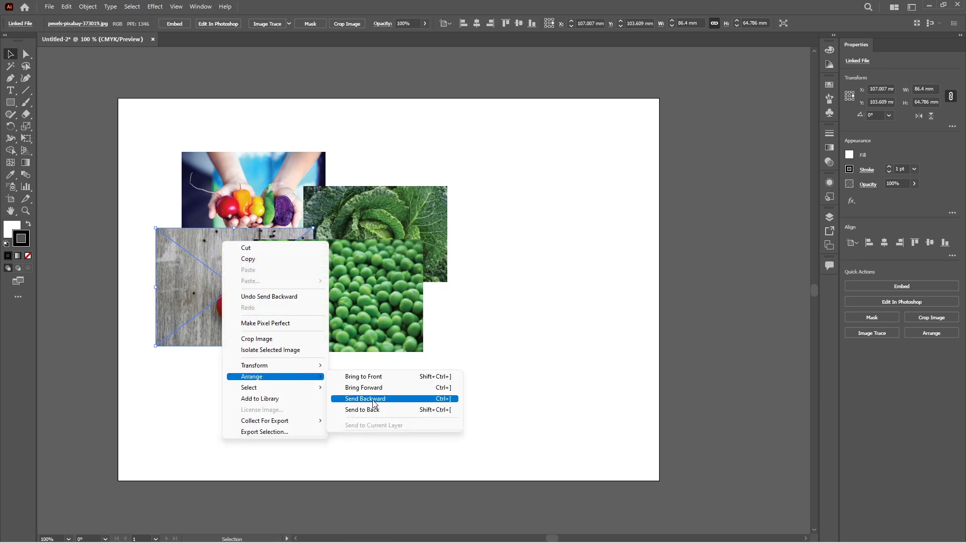
left_click(372, 400)
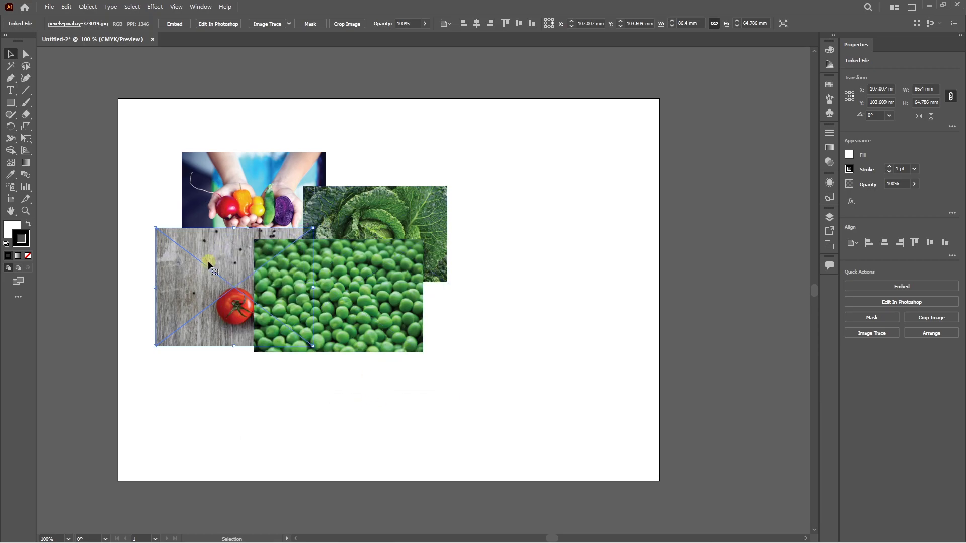
right_click(210, 264)
mouse_move(266, 396)
left_click(372, 420)
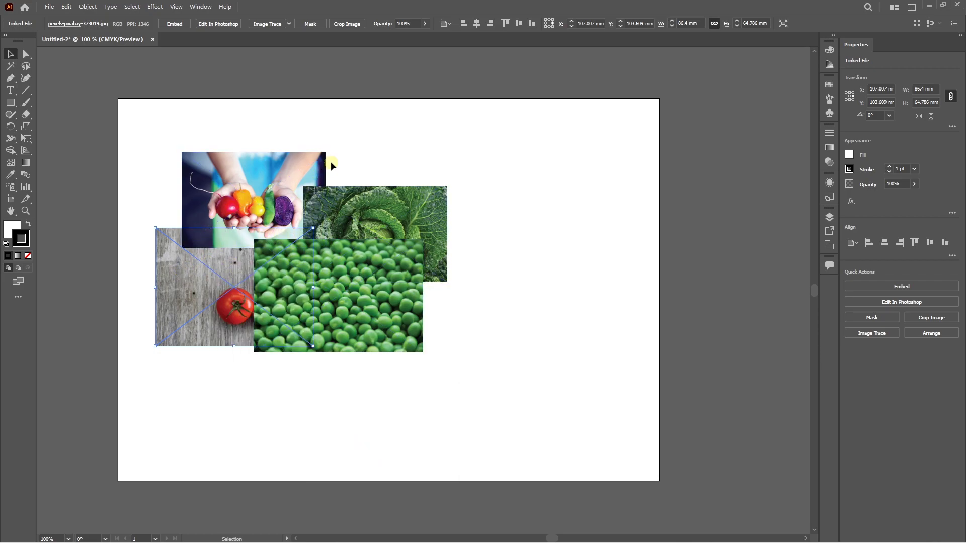
Step: Bring the tomato image to the front of all the other images
right_click(206, 283)
mouse_move(274, 419)
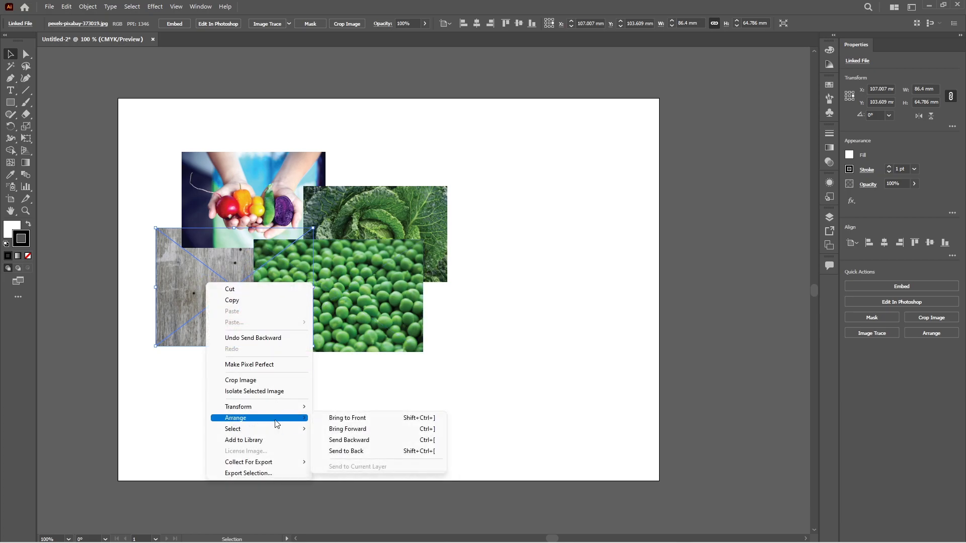
left_click(358, 419)
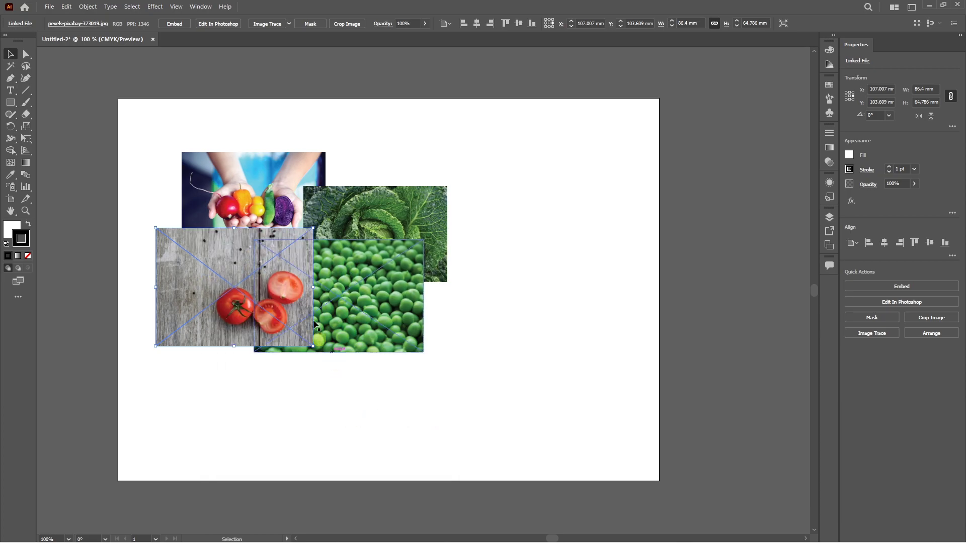
Step: Send the tomato image to the back, behind all the other images
right_click(245, 251)
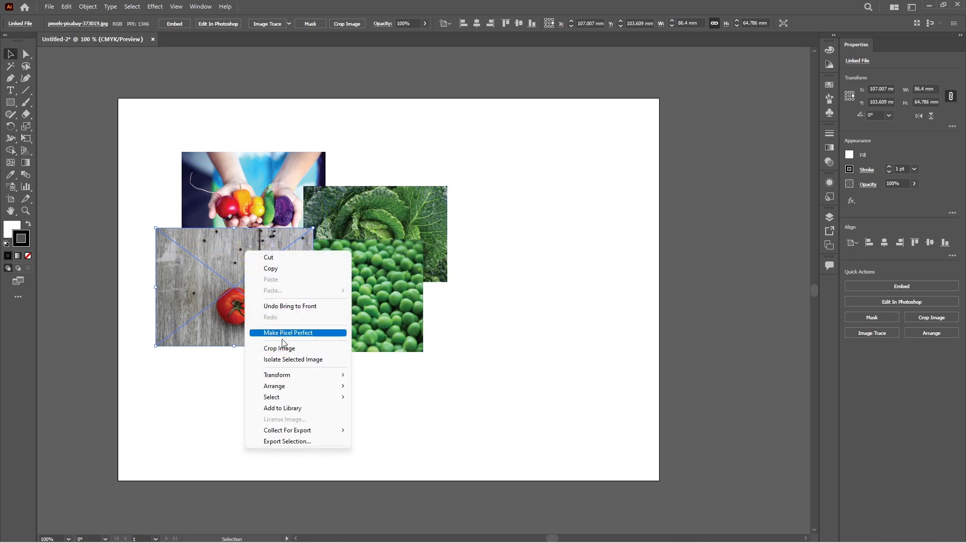
mouse_move(284, 387)
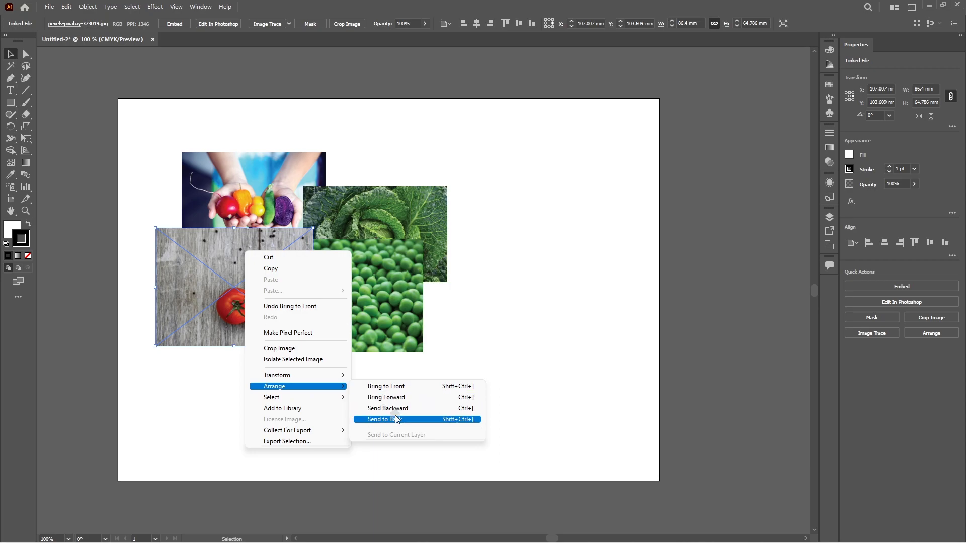
left_click(394, 417)
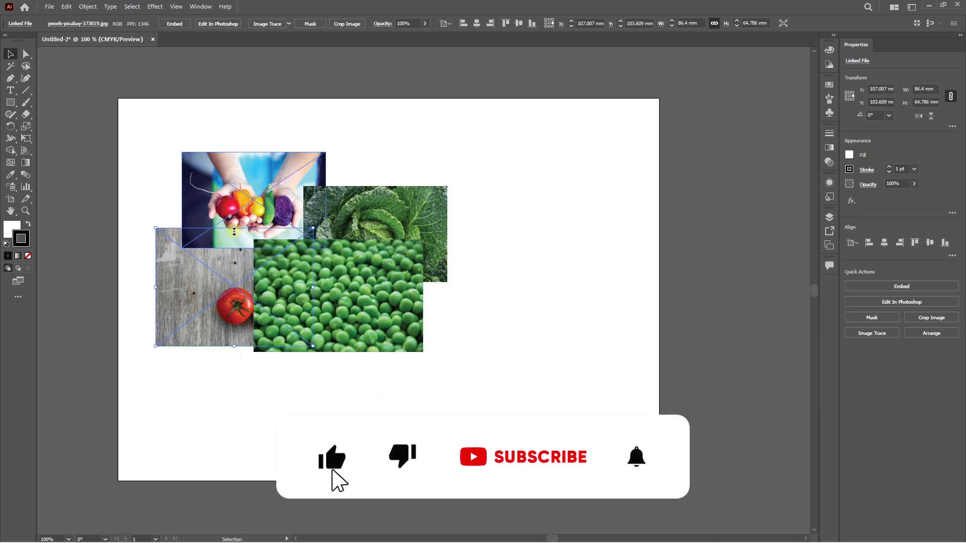
Step: Bring the tomato image forward one level so it sits above the hands image
right_click(235, 276)
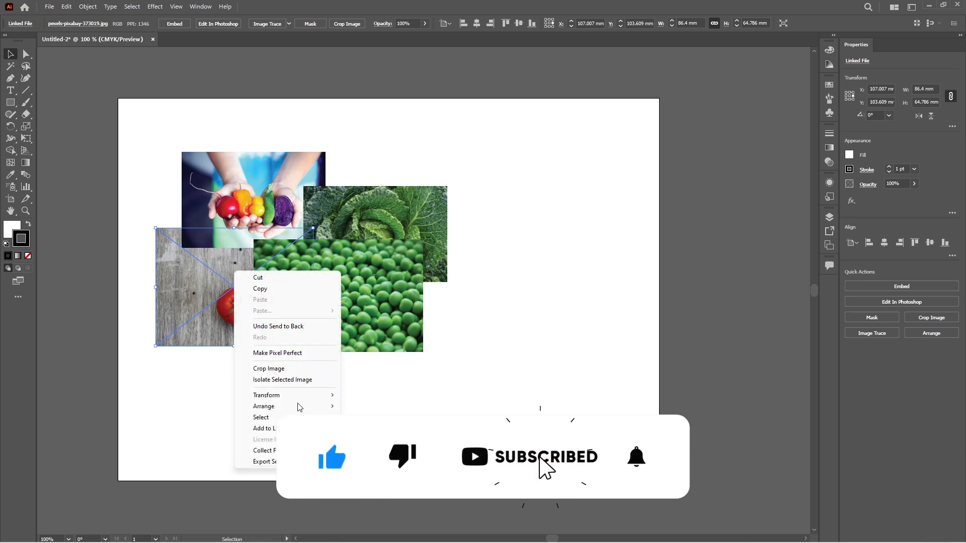
mouse_move(295, 407)
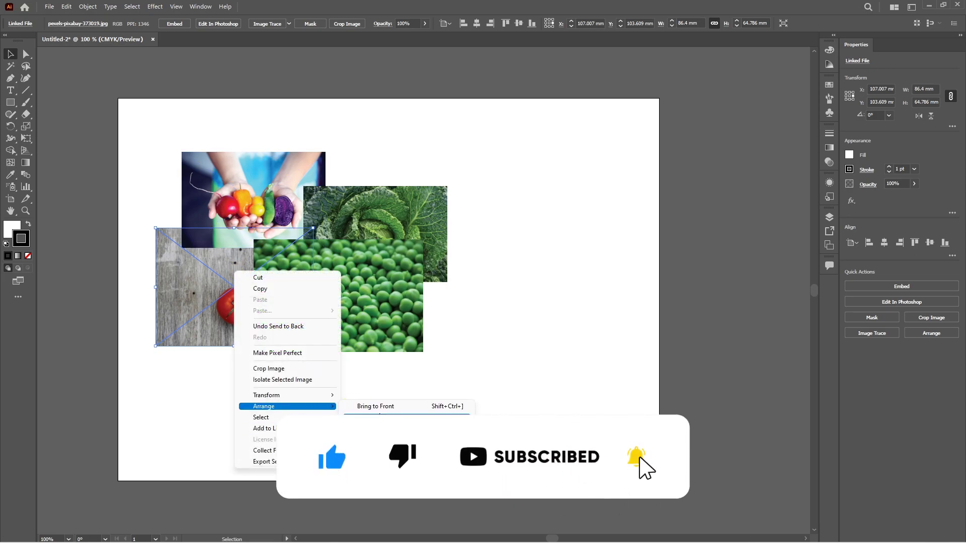
left_click(378, 417)
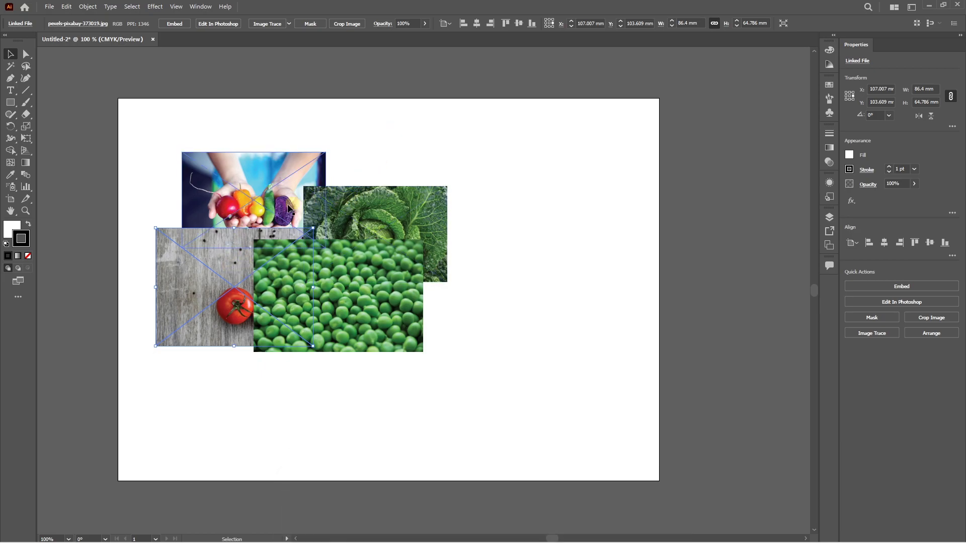
left_click(372, 156)
left_click(212, 266)
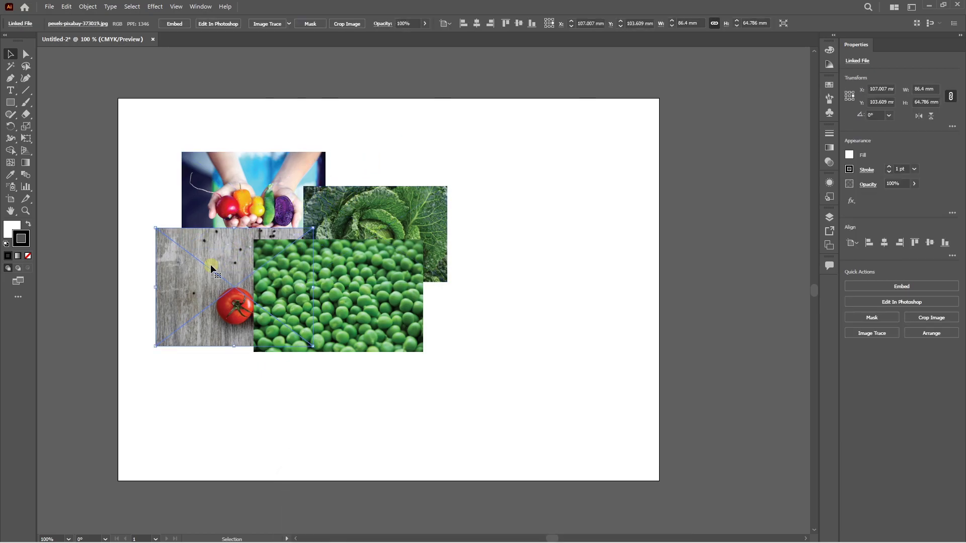
right_click(212, 268)
left_click(208, 250)
left_click(459, 283)
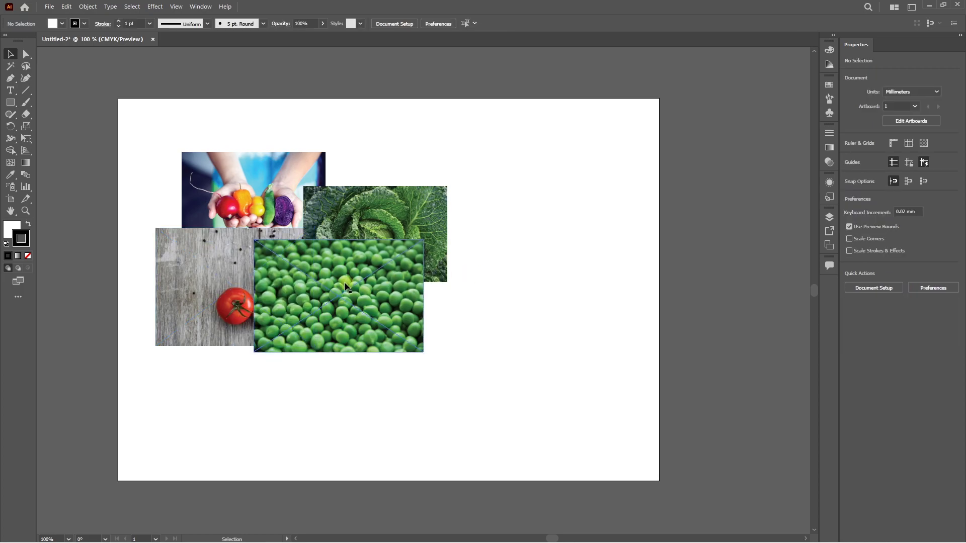
Step: Send the peas image backward two levels, behind the cabbage and tomato images, and bring it forward two levels again
left_click(330, 285)
key("ctrl")
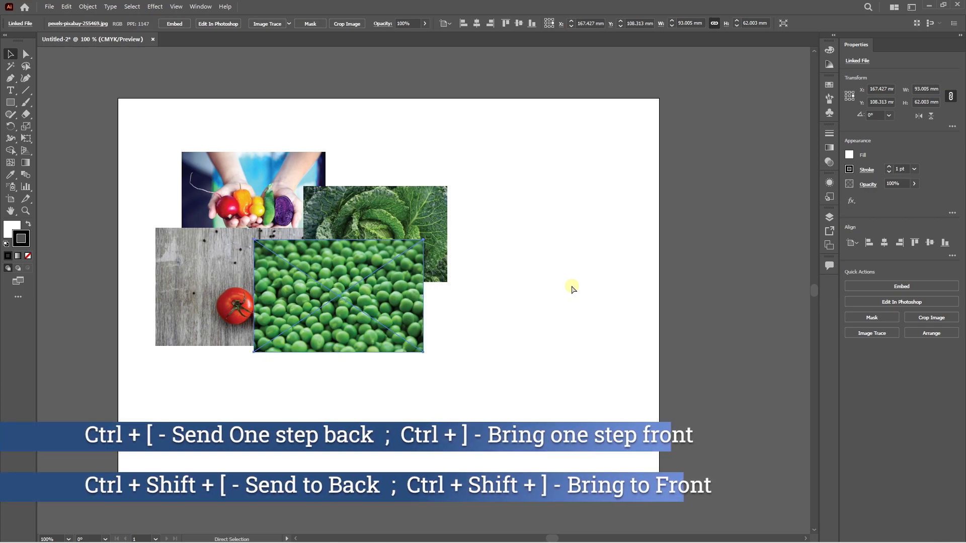
key("ctrl+bracketleft")
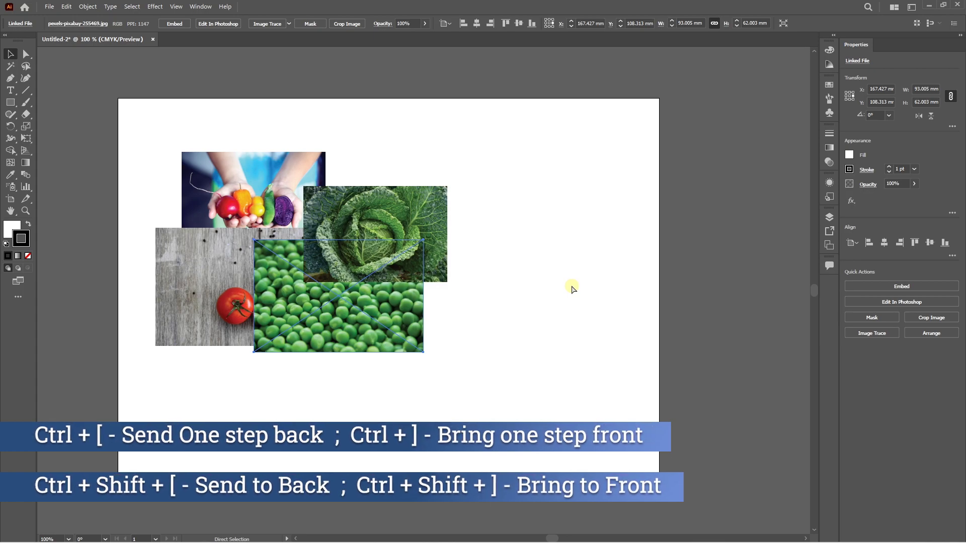
key("ctrl+bracketleft")
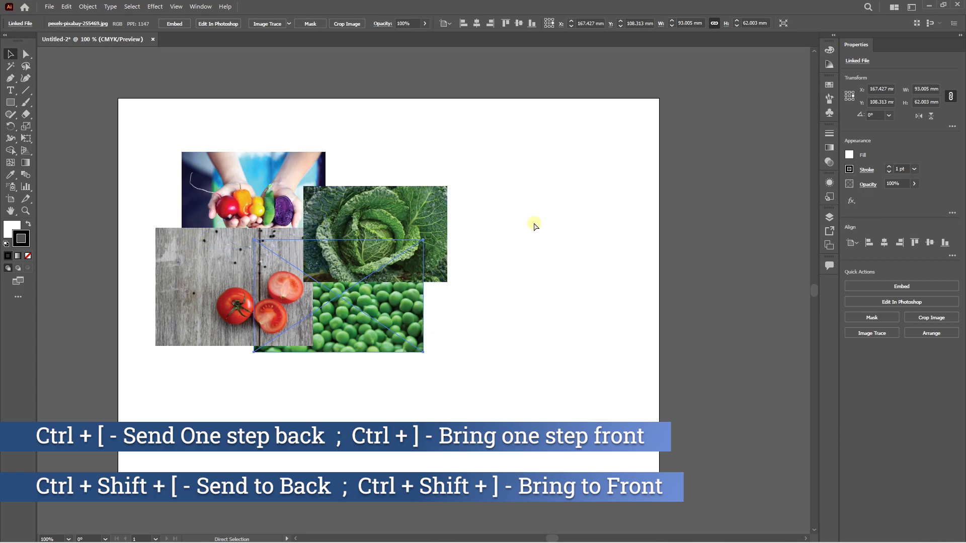
key("ctrl+bracketright")
key("ctrl+bracketright")
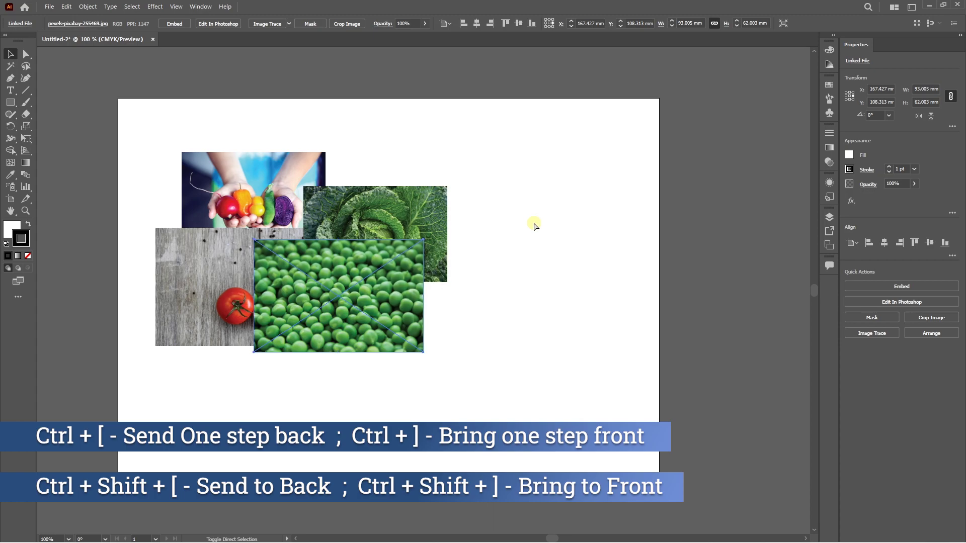
Step: Send the peas image to the very back, return it to the very front, and deselect it
key("ctrl+shift+bracketleft")
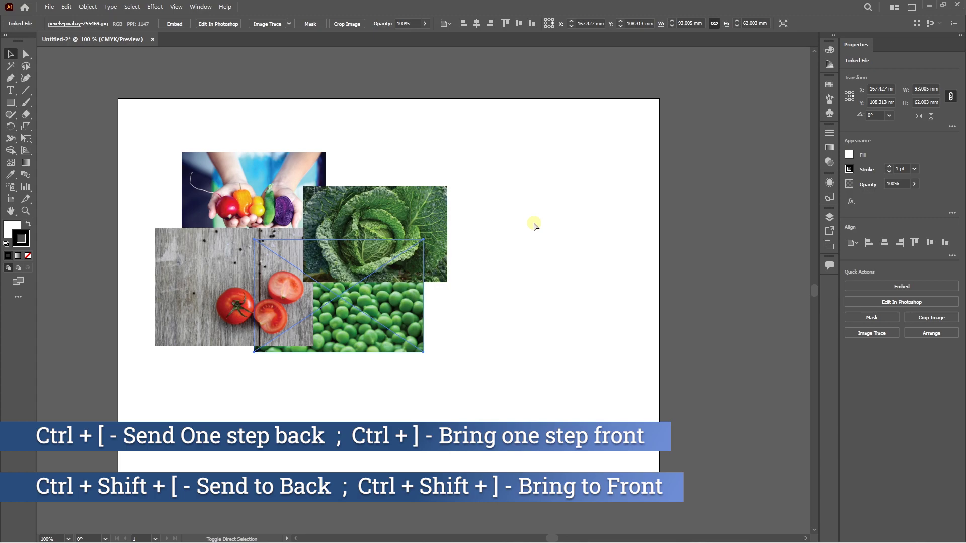
key("ctrl+shift+bracketright")
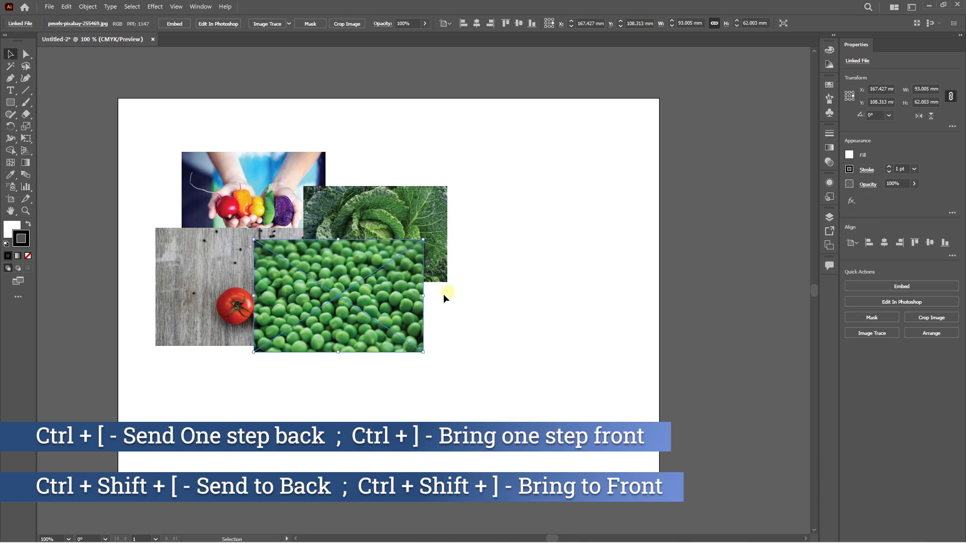
left_click(448, 291)
Step: Clear the overlapping images from the artboard, keeping a single hands image near its centre, and select that image
key("ctrl+a")
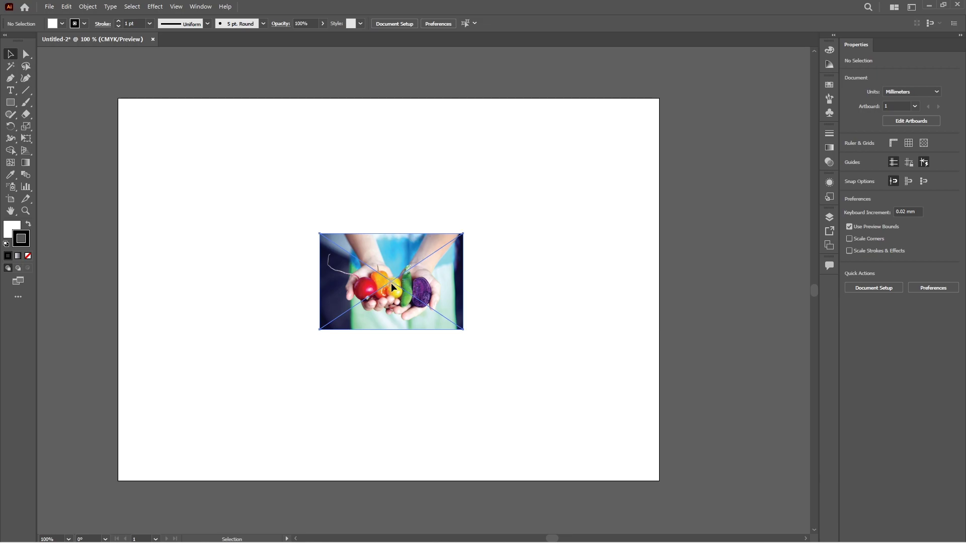
left_click(391, 282)
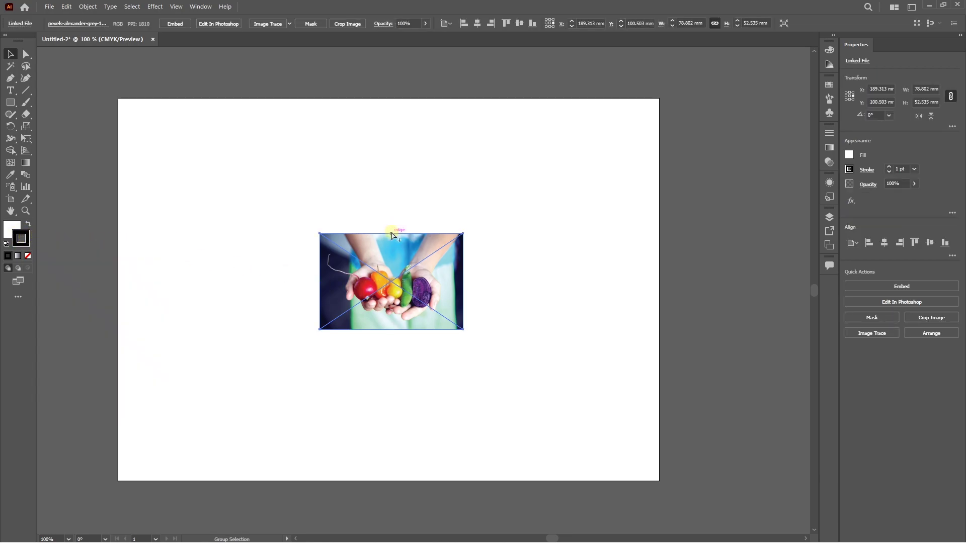
Step: Show the Transform settings for the hands image and set its reference point to the upper-left corner
scroll(393, 233, "up", 9)
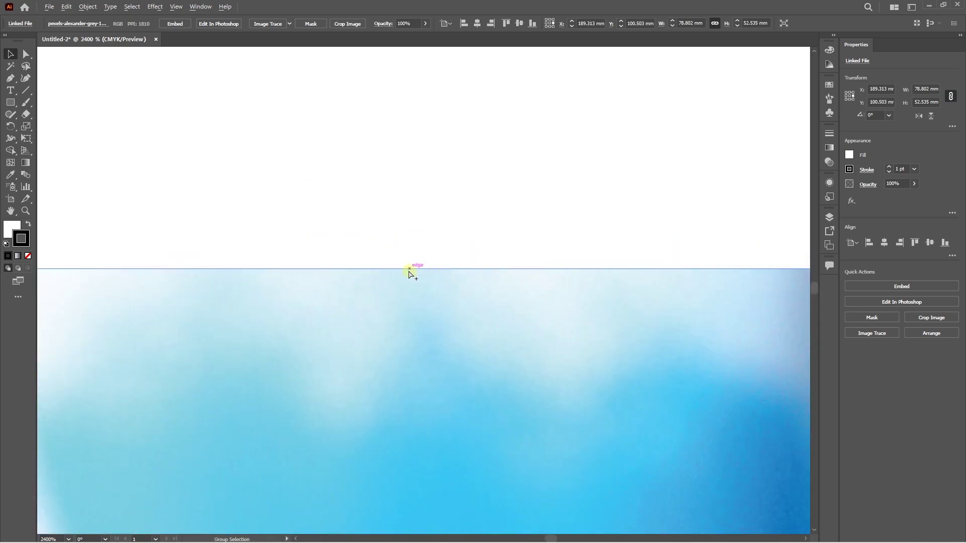
scroll(411, 291, "down", 10)
scroll(408, 289, "up", 2)
scroll(417, 286, "down", 2)
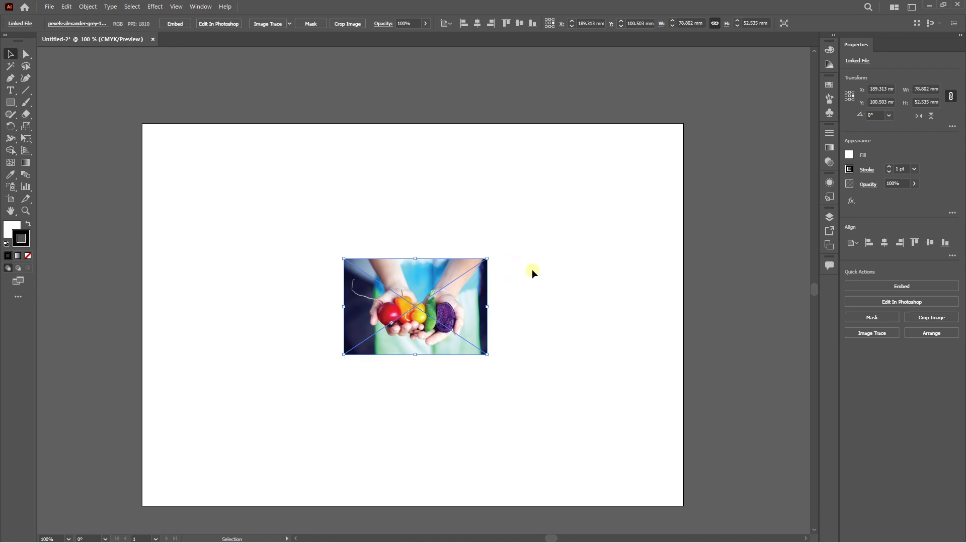
left_click(201, 6)
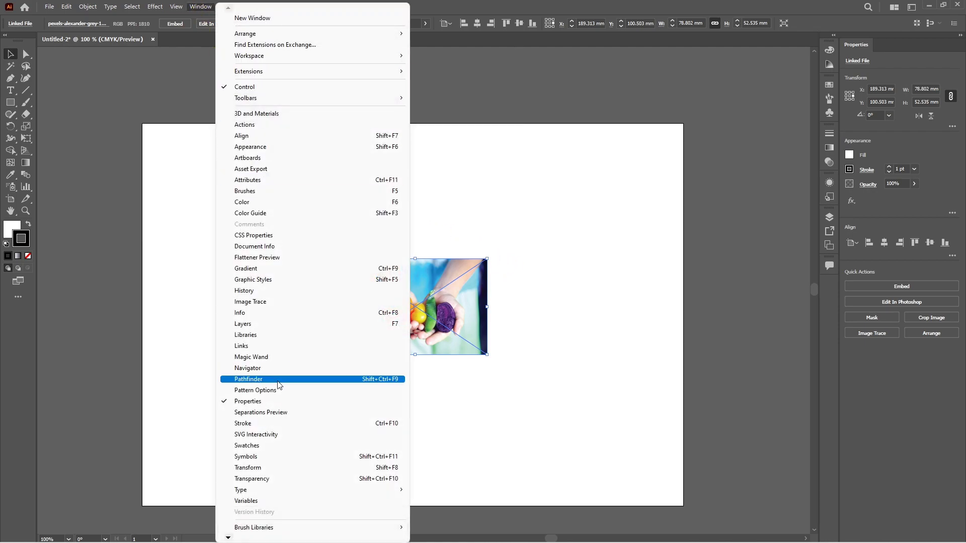
left_click(271, 468)
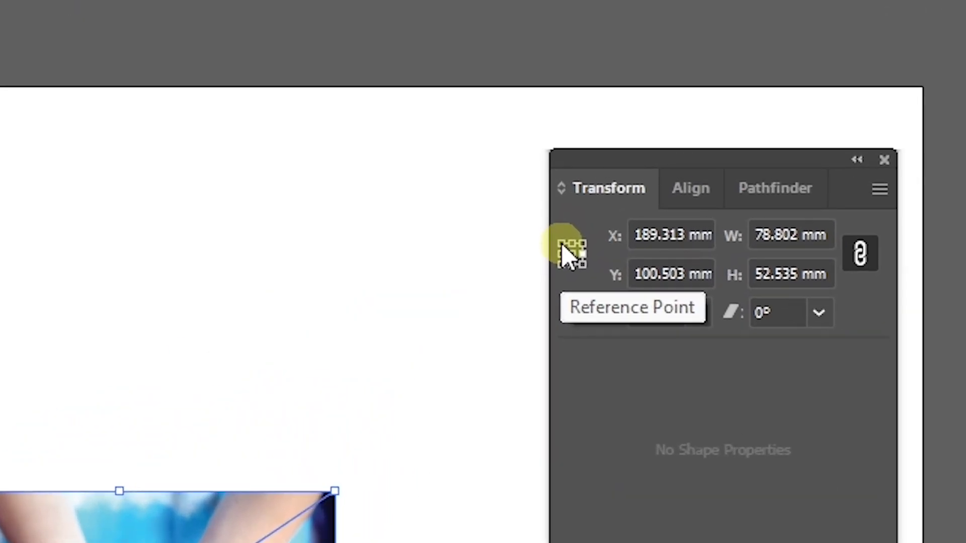
left_click(563, 176)
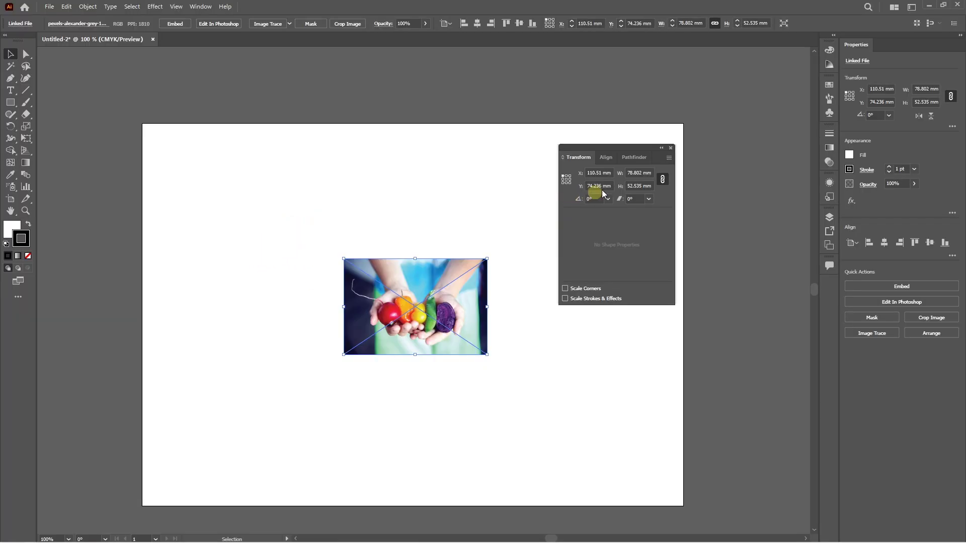
Step: Move the hands image 10 mm right and 10 mm up by adding 10 to X and subtracting 10 from Y
left_click(609, 173)
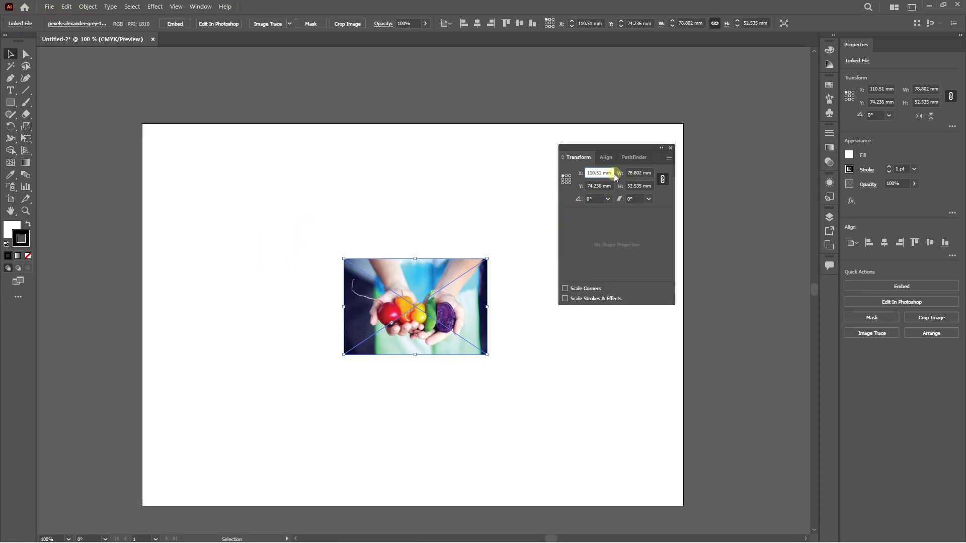
type("+10")
key("Return")
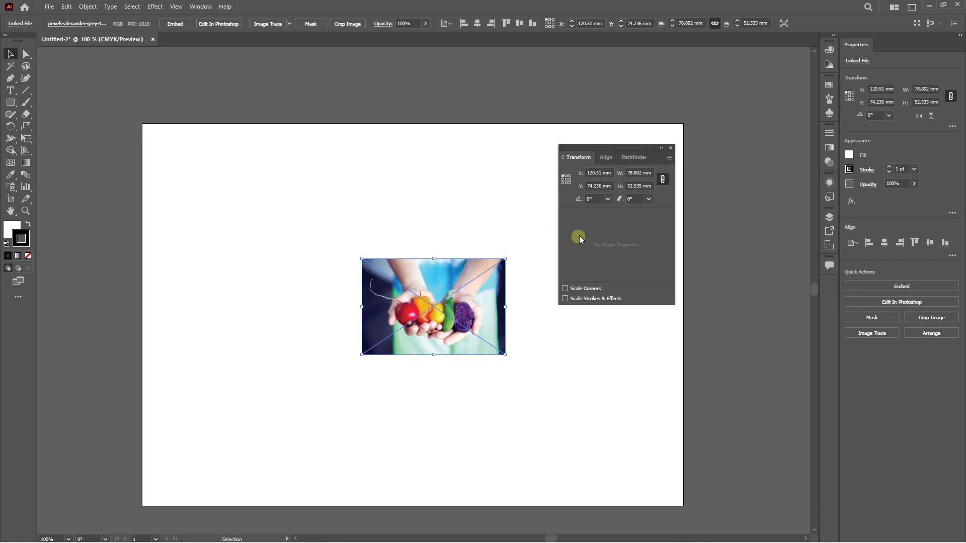
left_click(611, 185)
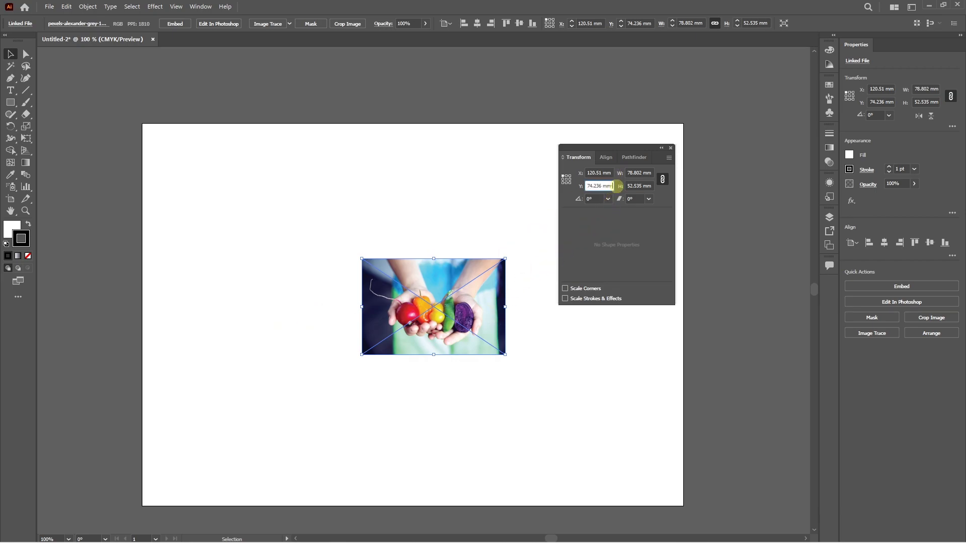
key("Return")
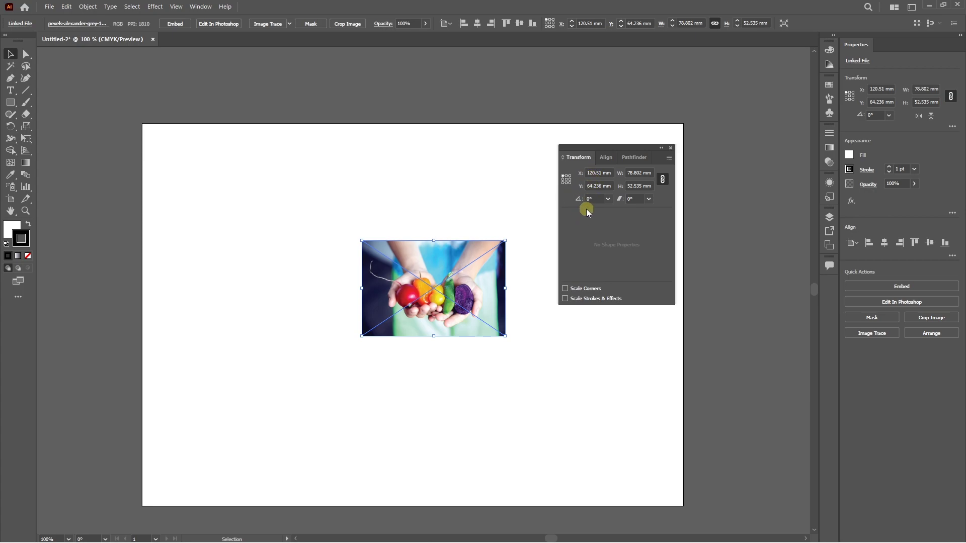
Step: Rotate the hands image by 20° about its upper-left corner, and undo the rotation
left_click(602, 198)
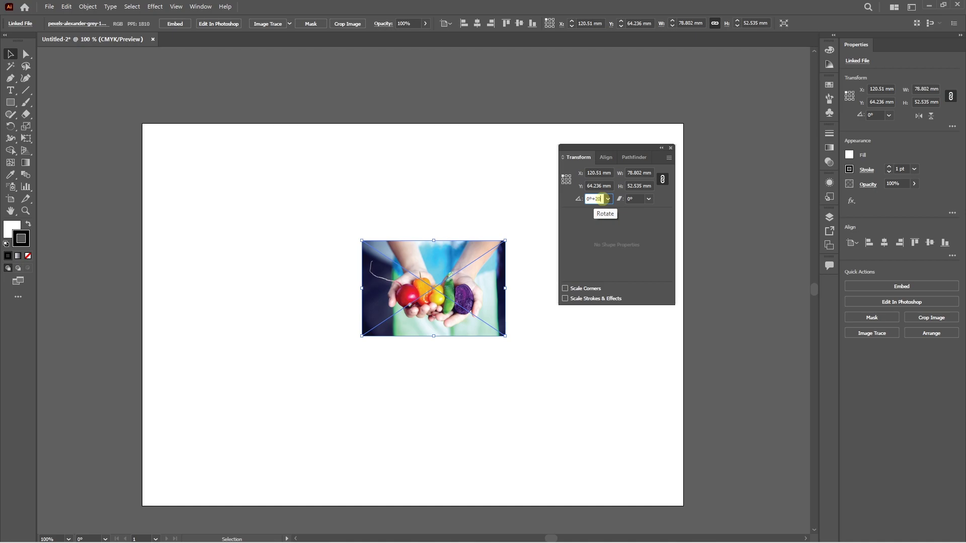
type("+20")
key("Return")
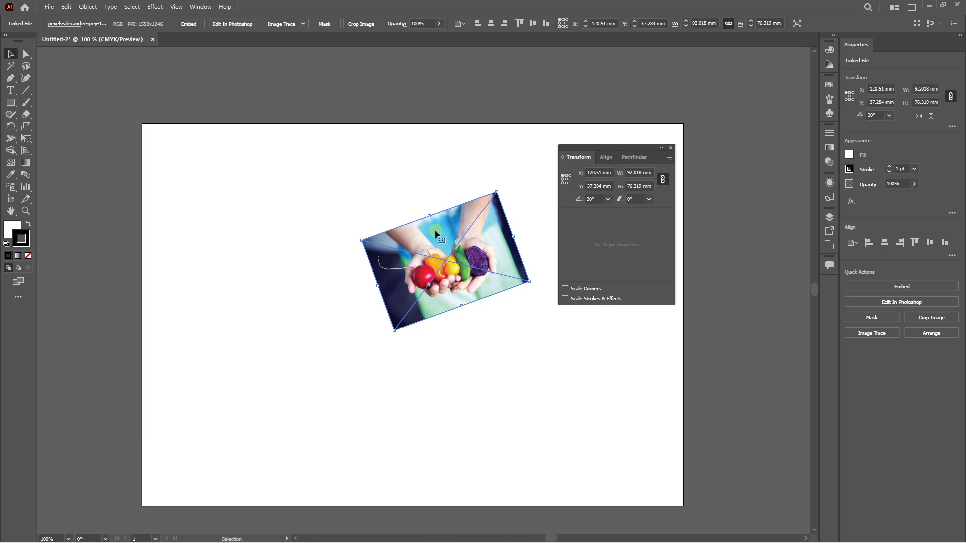
key("ctrl+z")
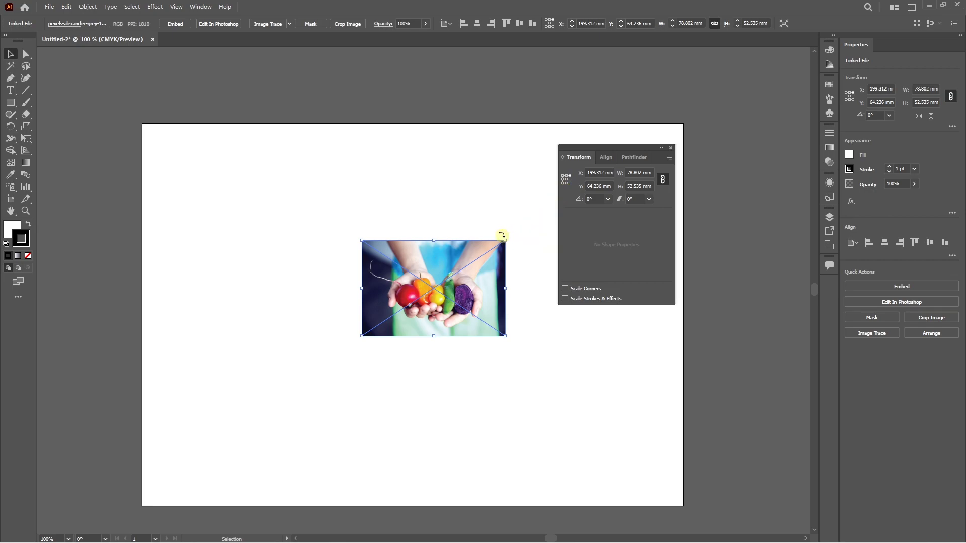
Step: With the upper-right corner as the reference point, rotate the hands image by 30°, and undo the rotation
left_click(593, 200)
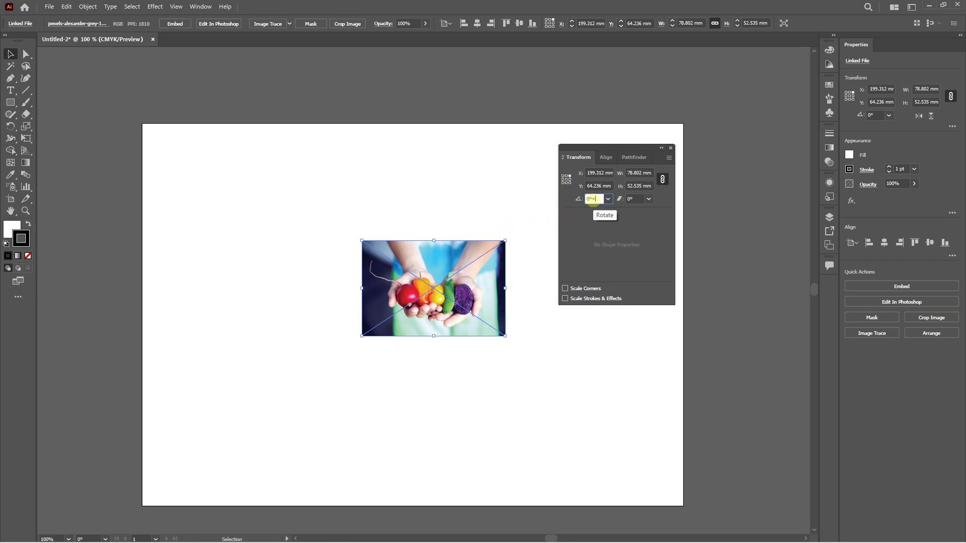
type("+30")
key("Return")
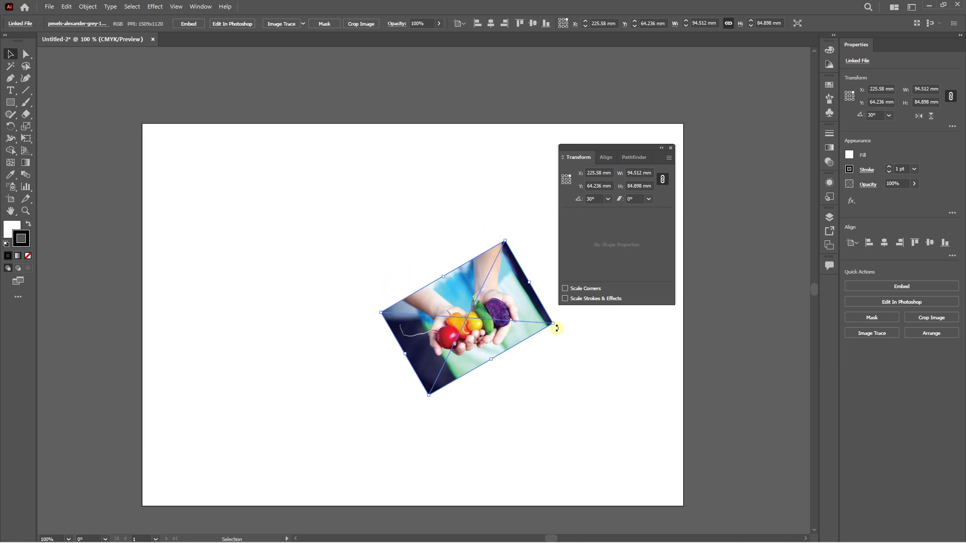
key("ctrl+z")
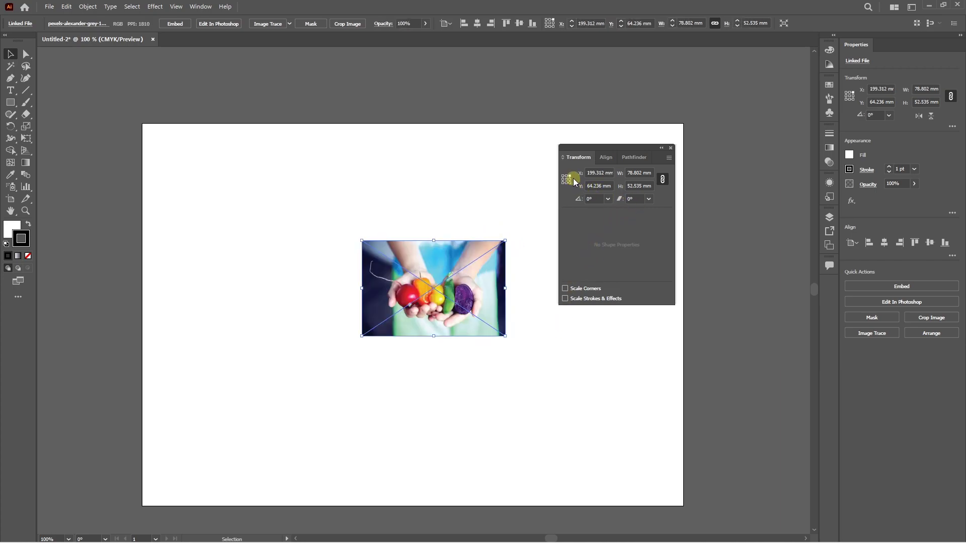
Step: Shear the hands image by 50° from its upper-right reference point, and undo the shear
left_click(643, 198)
type("50")
key("Return")
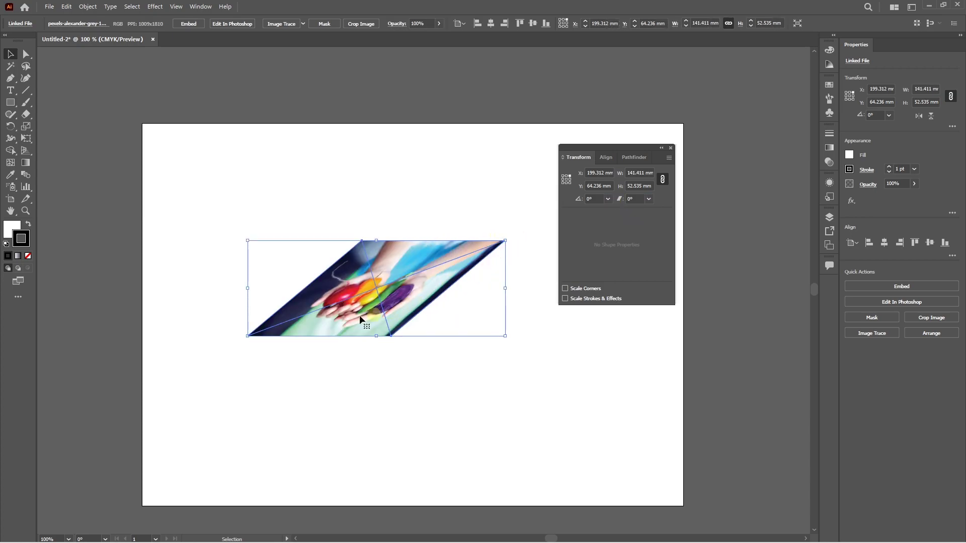
key("ctrl+z")
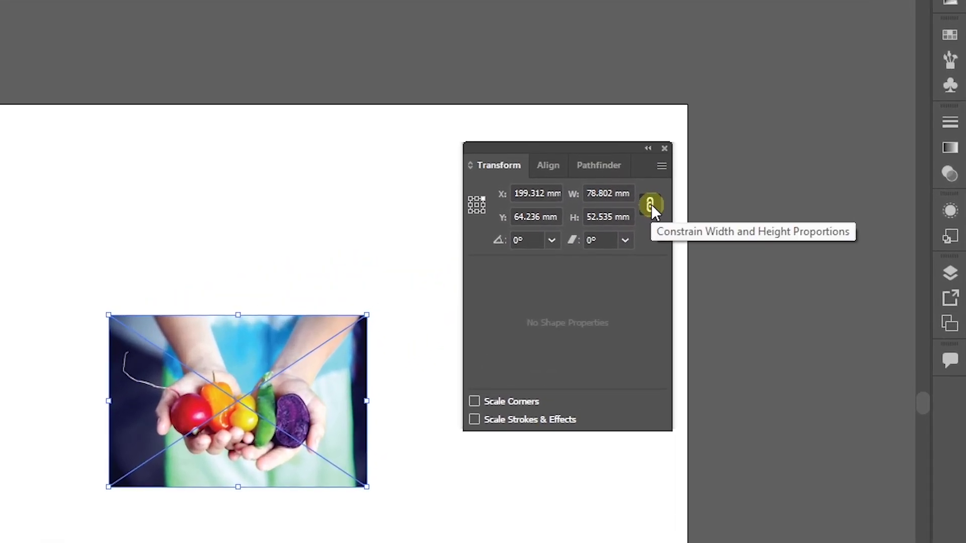
Step: Constrain the width and height proportions and add 10 mm to the hands image's width from its upper-right reference point
left_click(651, 205)
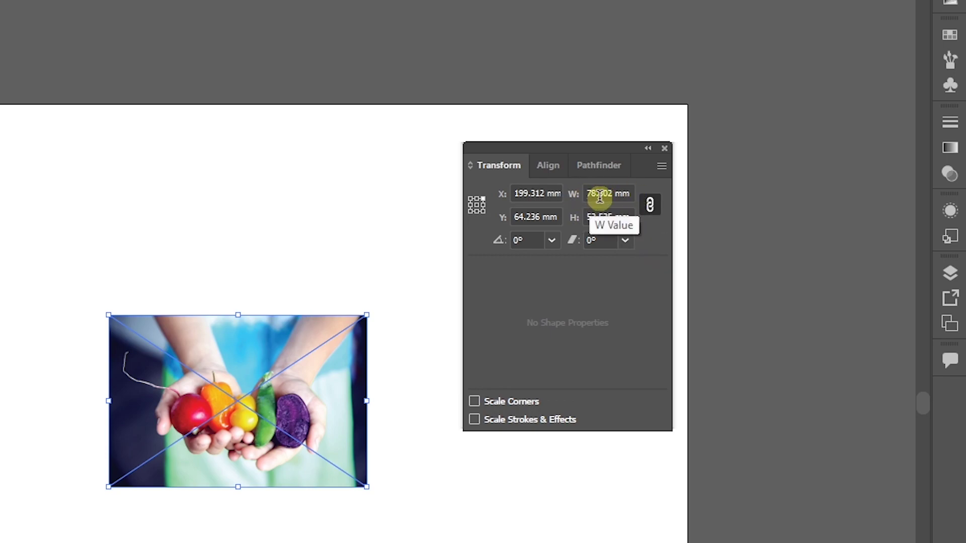
left_click(628, 194)
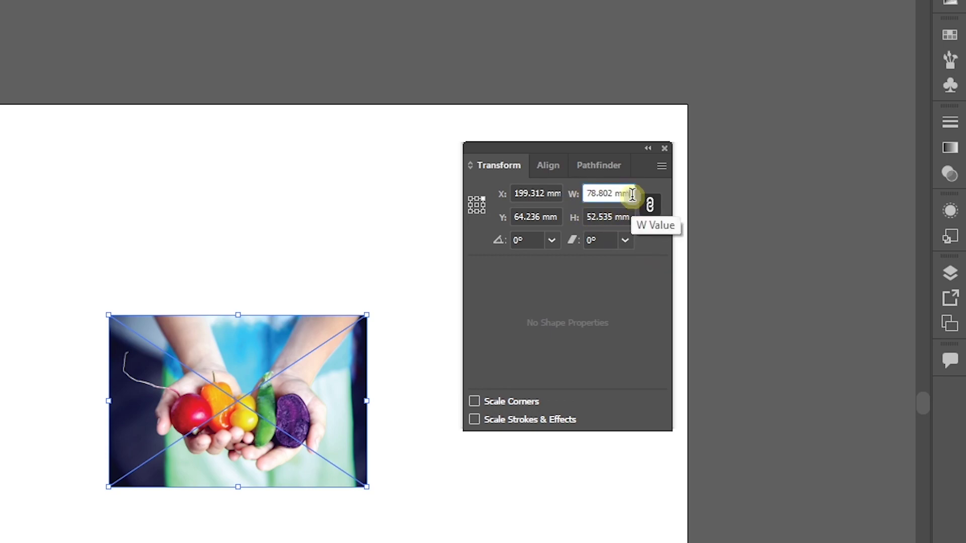
type("+10")
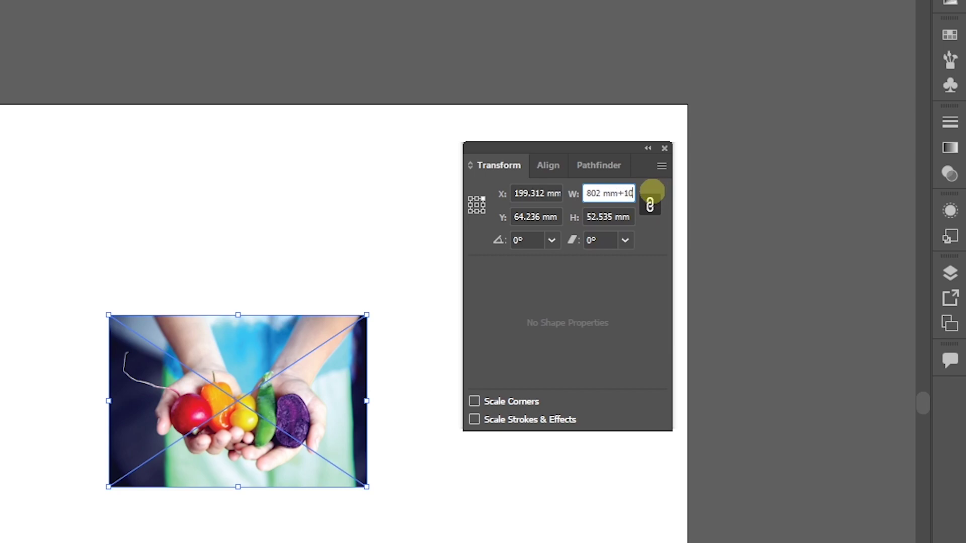
key("Return")
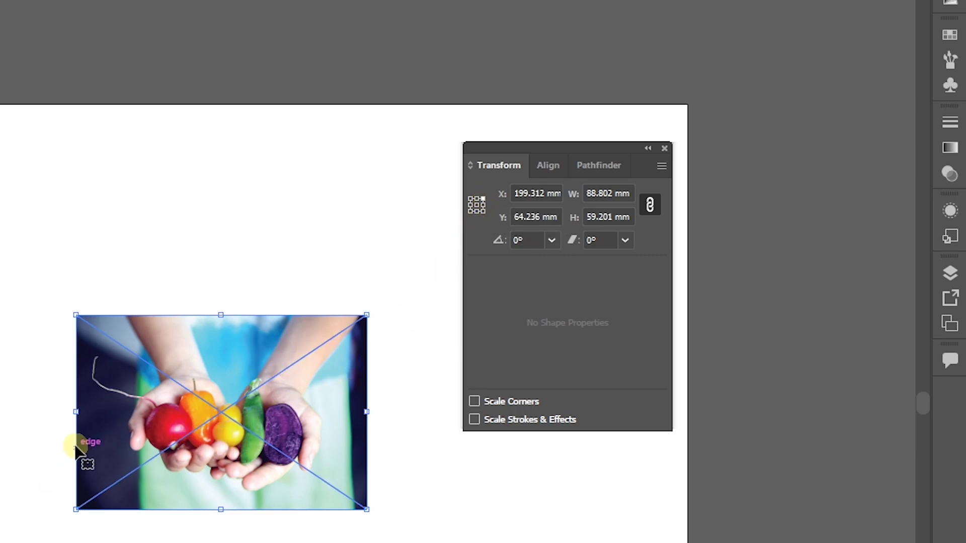
Step: With the lower-right corner as the reference point, add 50 mm to the hands image's width, keeping its proportions
left_click(483, 211)
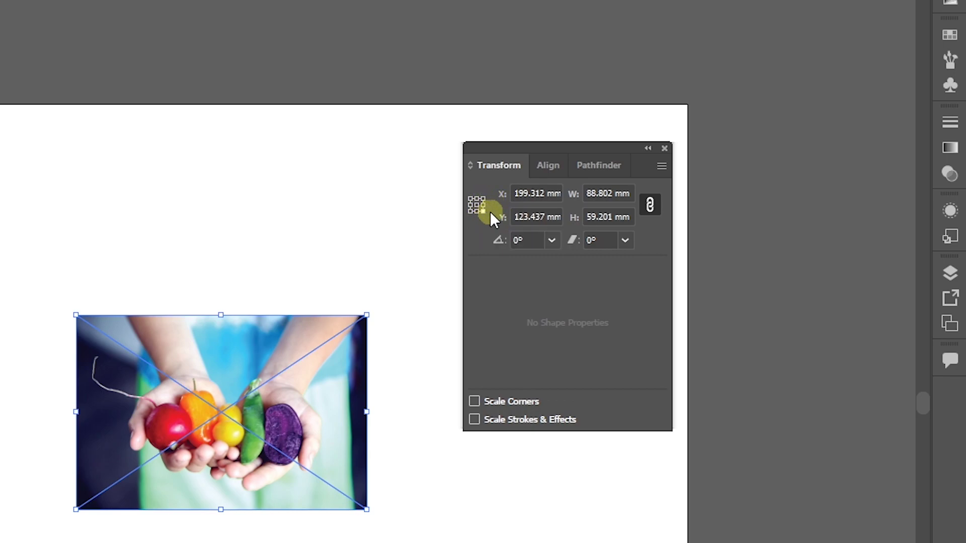
left_click(622, 192)
type("+")
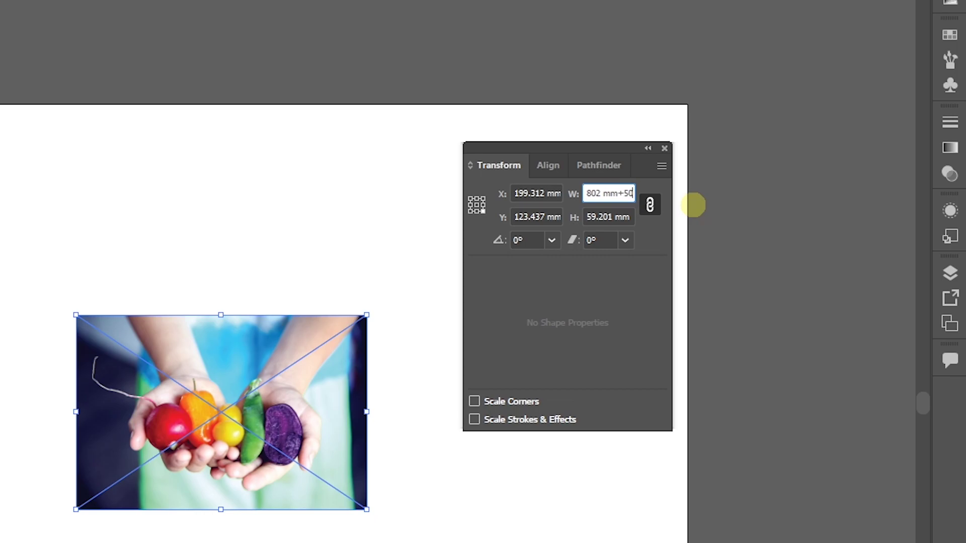
type("50")
key("Return")
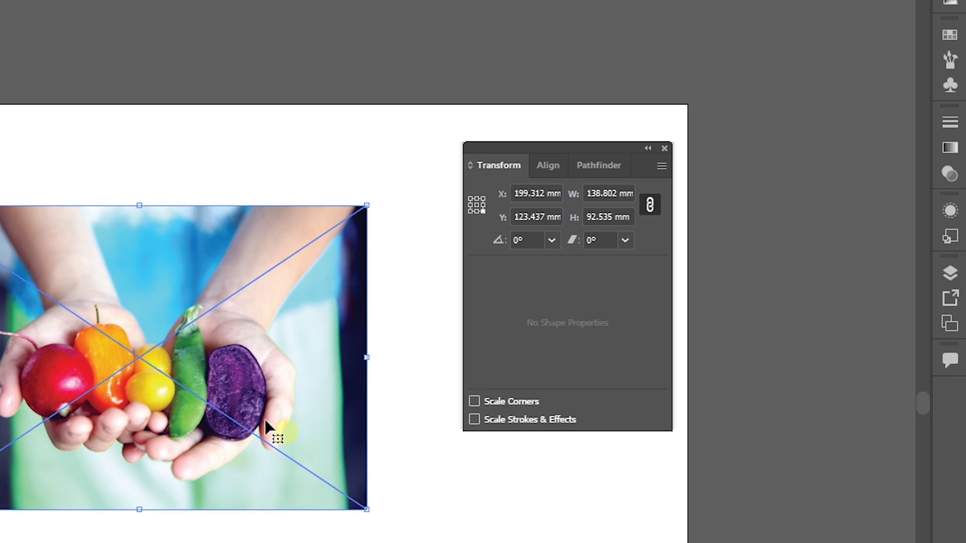
Step: With proportions unconstrained, add 10 mm to the hands image's width and 50 mm to its height, and undo both changes
left_click(650, 203)
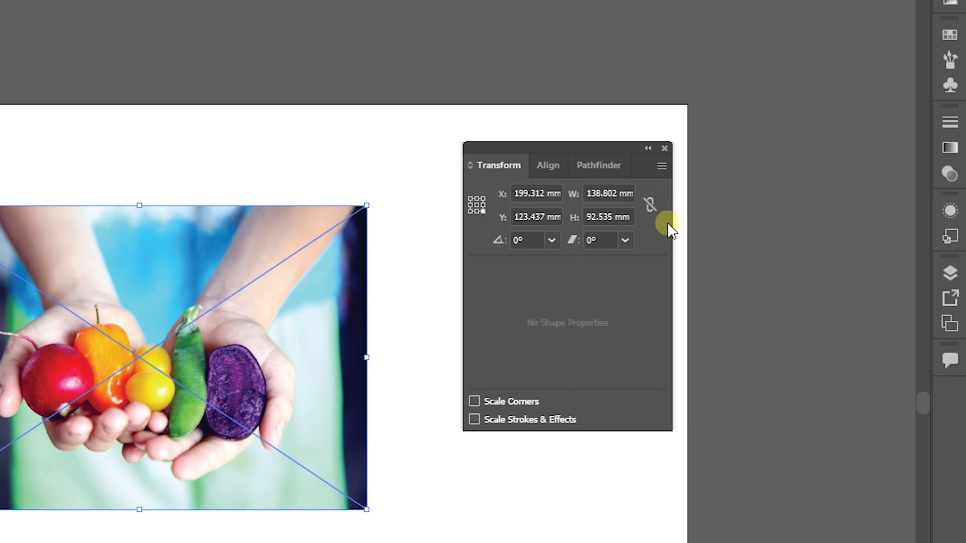
left_click(623, 194)
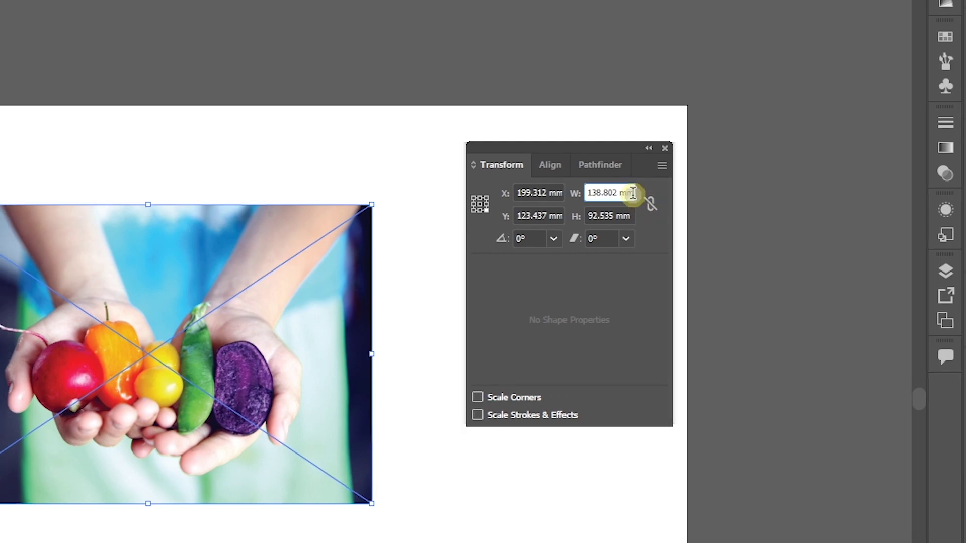
type("+1")
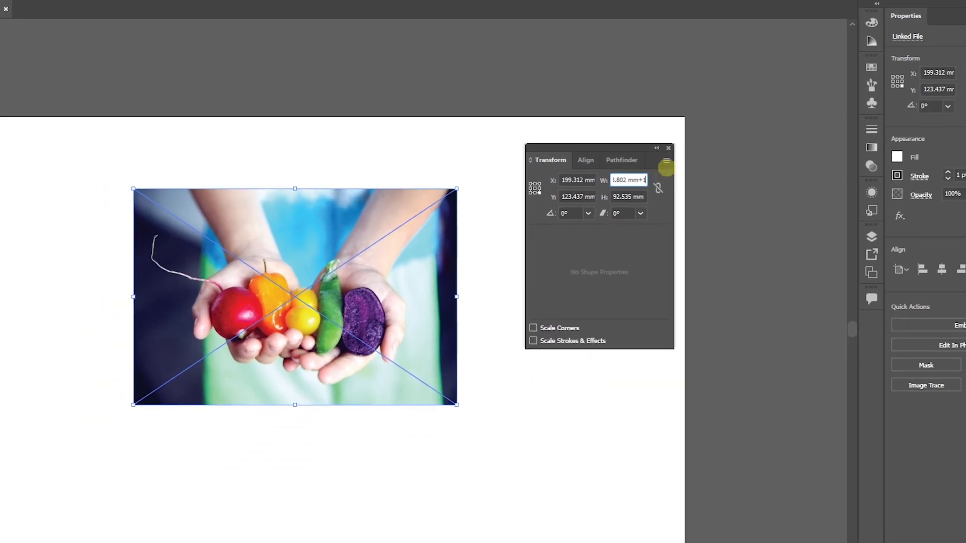
type("0")
key("Return")
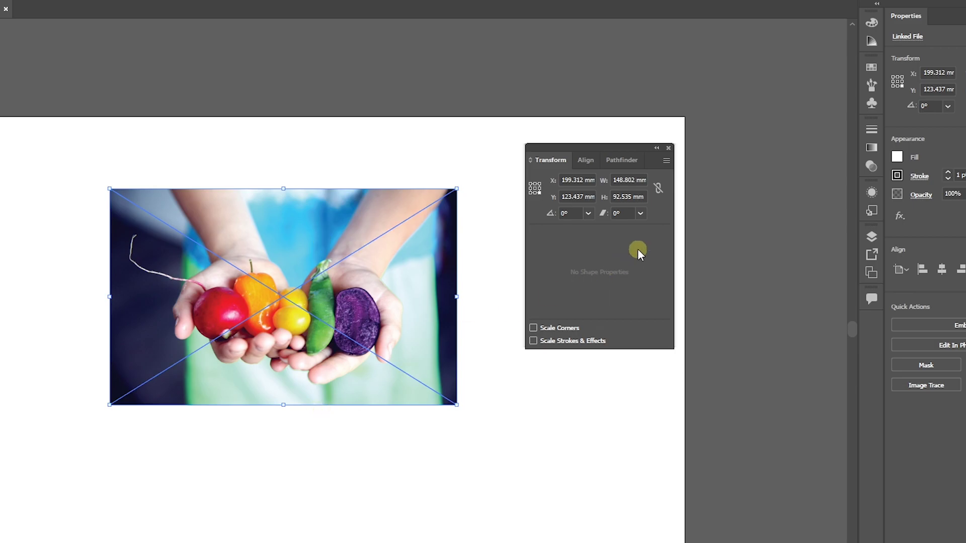
left_click(642, 196)
type("+50")
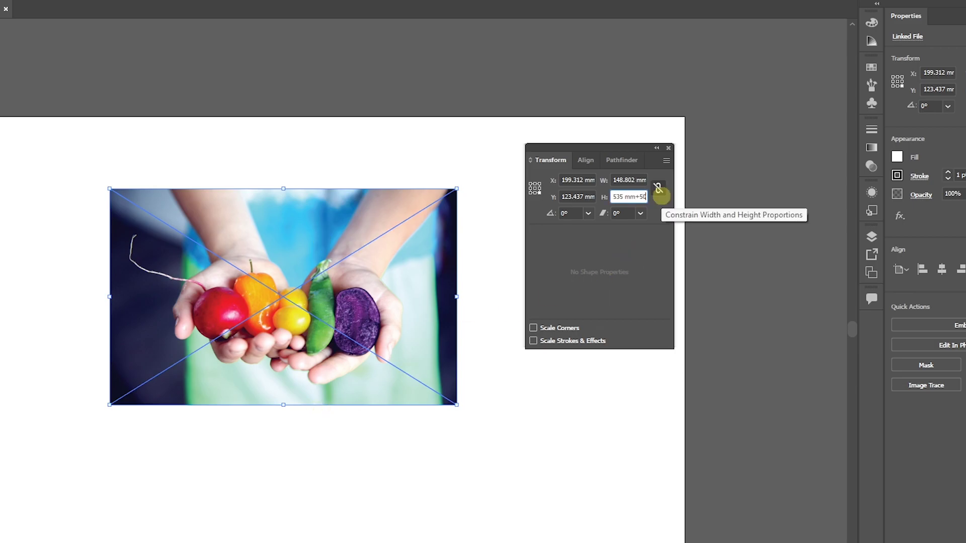
key("Return")
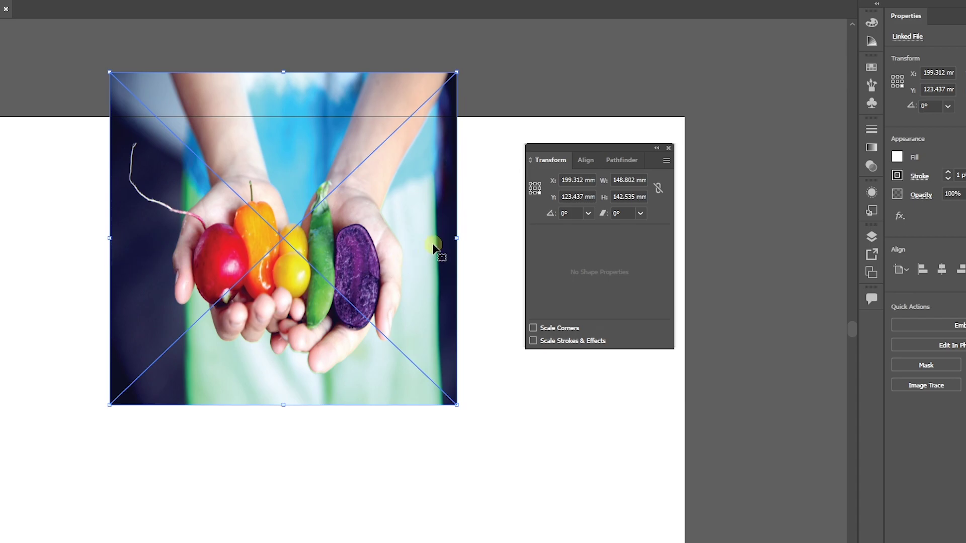
key("ctrl+z")
key("ctrl+z")
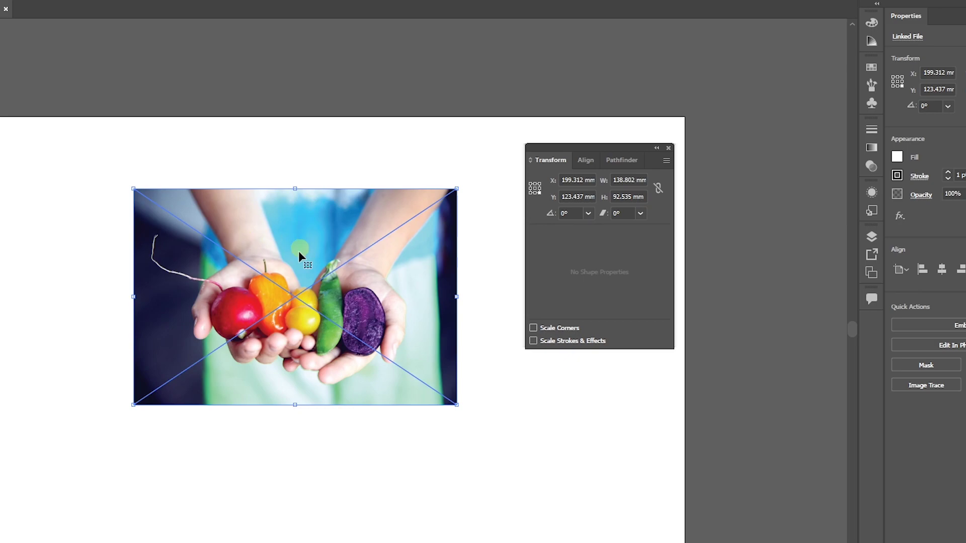
Step: Scale the hands image down by its corner and move it into the artboard's upper-left corner
left_click(457, 405)
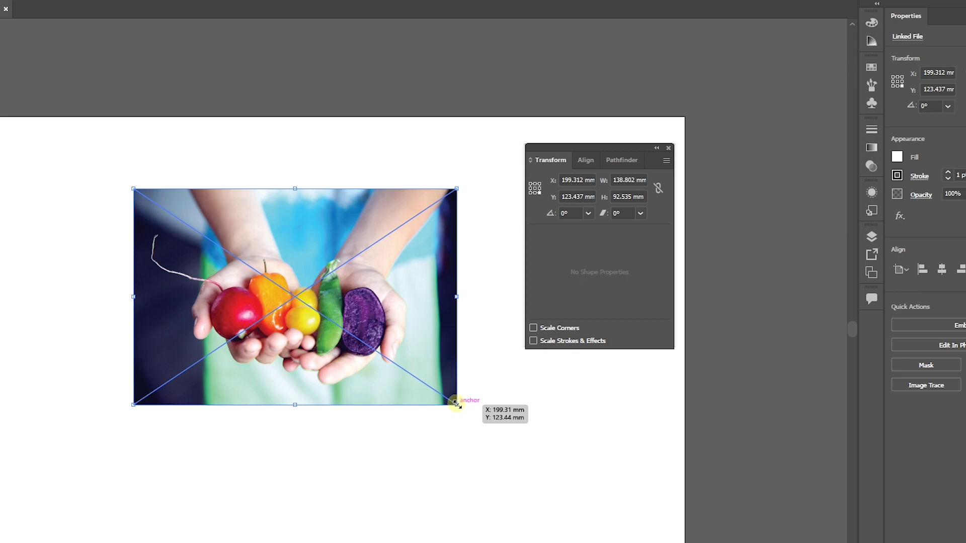
mouse_move(456, 404)
left_mouse_down()
mouse_move(639, 523)
mouse_move(655, 521)
mouse_move(451, 400)
left_mouse_up()
left_click_drag(381, 366, 324, 322)
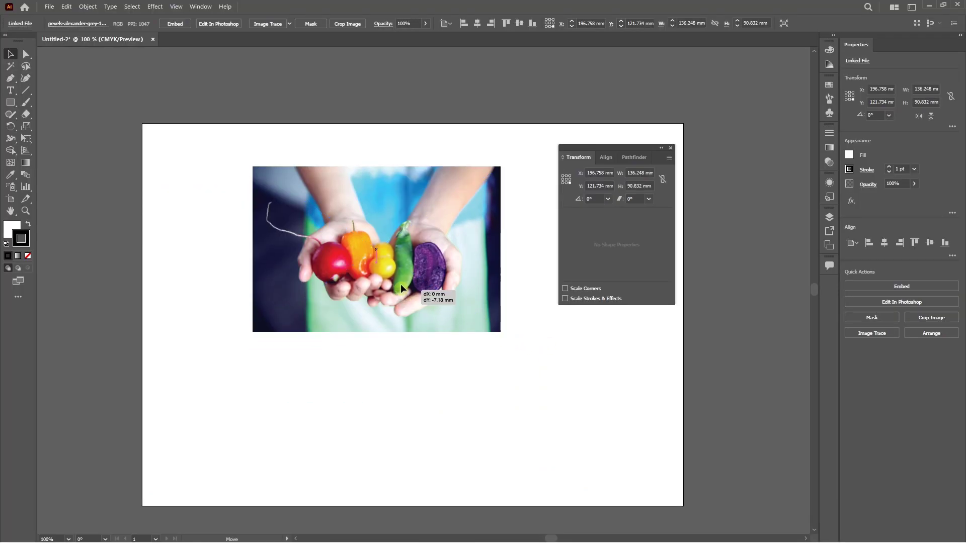
left_click_drag(400, 284, 356, 211)
left_click_drag(312, 187, 238, 184)
left_click(286, 197)
Step: Draw a red-filled rectangle about 110 mm wide and 75 mm high below and right of the hands image, and select it
left_click(10, 102)
left_click_drag(365, 257, 567, 394)
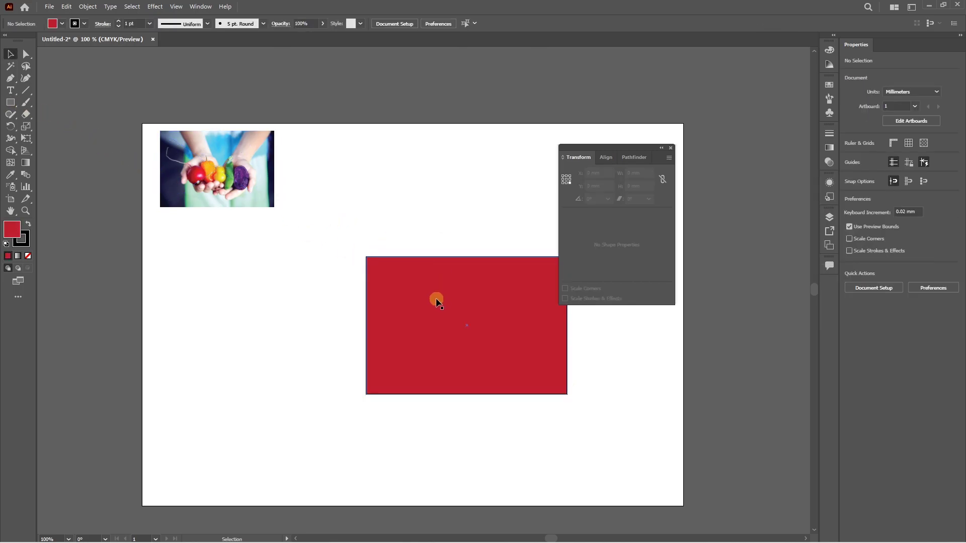
left_click(436, 301)
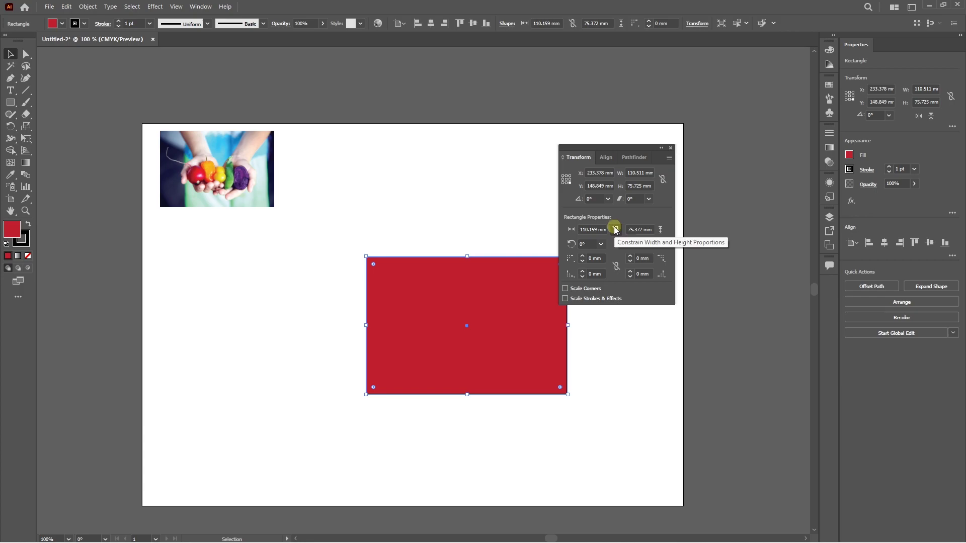
Step: Widen the red rectangle by 30 mm about its centre to 140.159 mm, using its rectangle width property
left_click(603, 231)
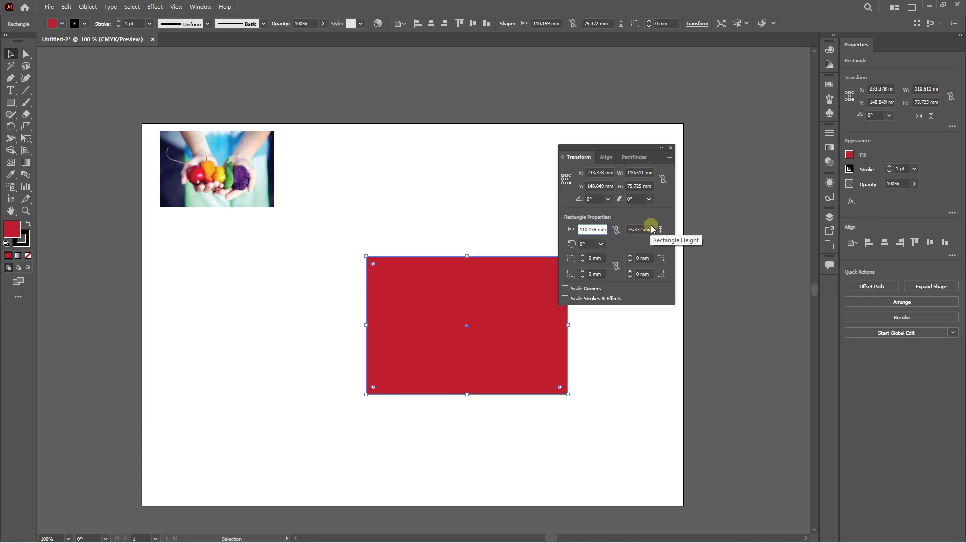
key("Return")
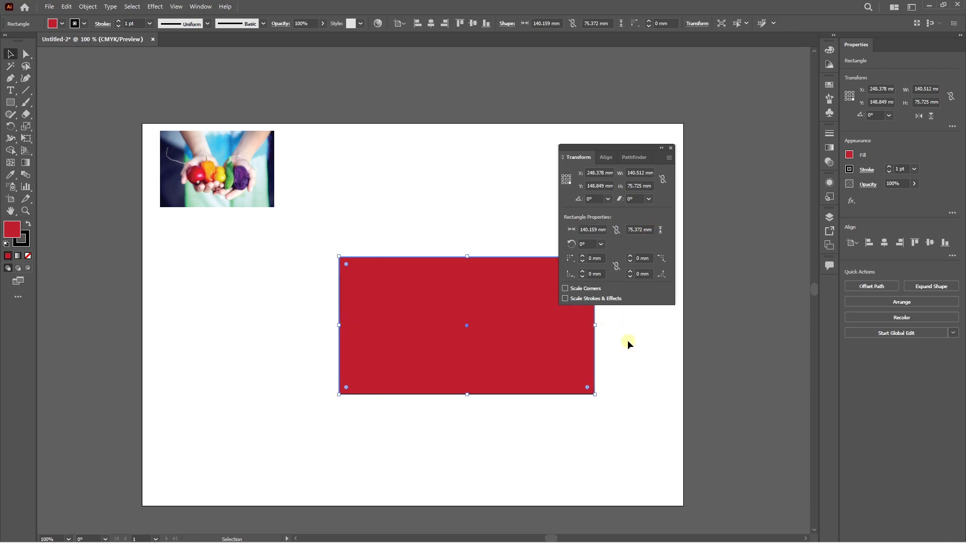
left_click(605, 231)
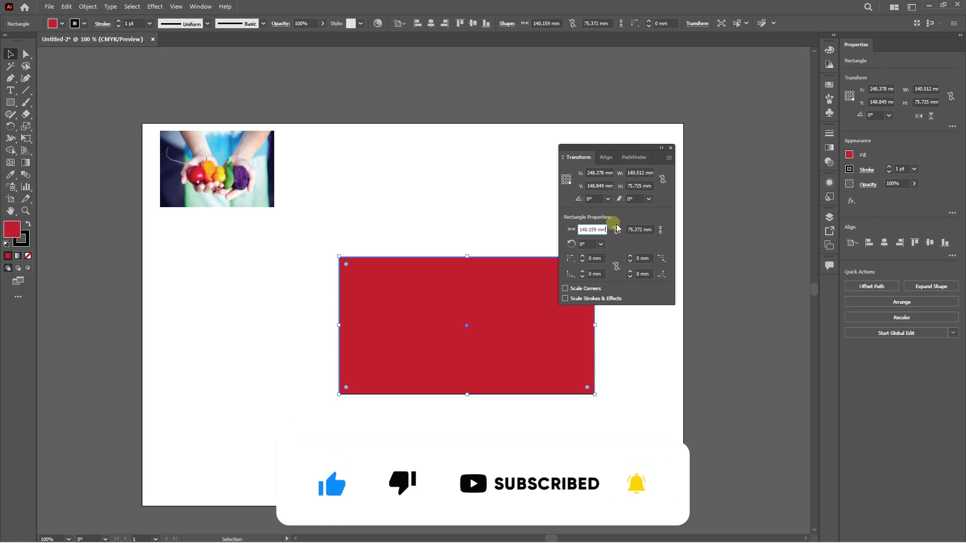
Step: With the middle-left reference point, add 50 mm to the red rectangle's overall width using its Transform W value
left_click(563, 180)
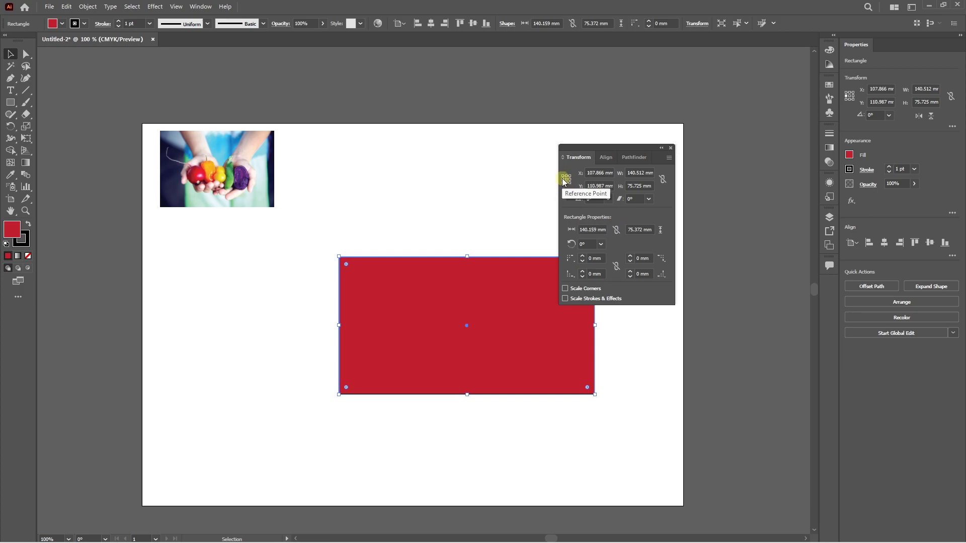
left_click(651, 173)
type("+50")
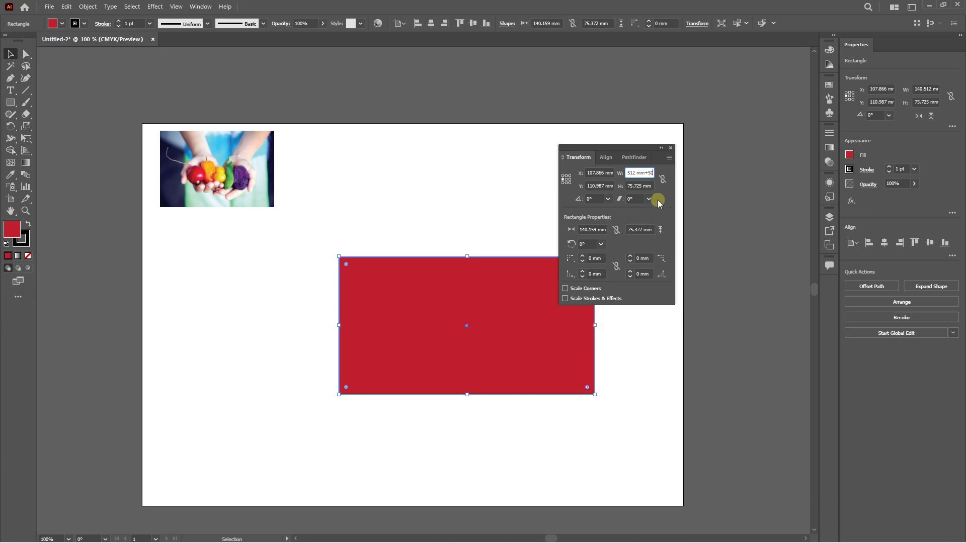
key("Return")
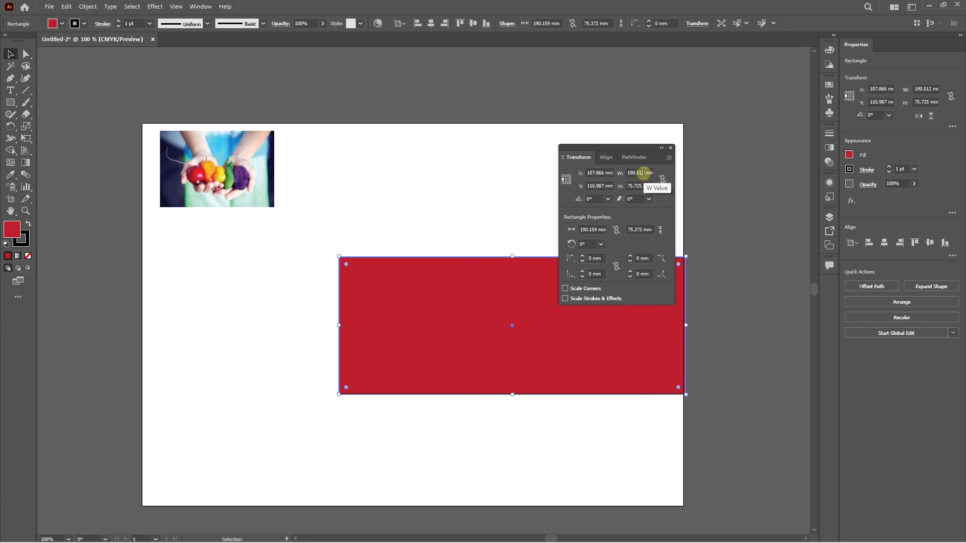
left_click(428, 317)
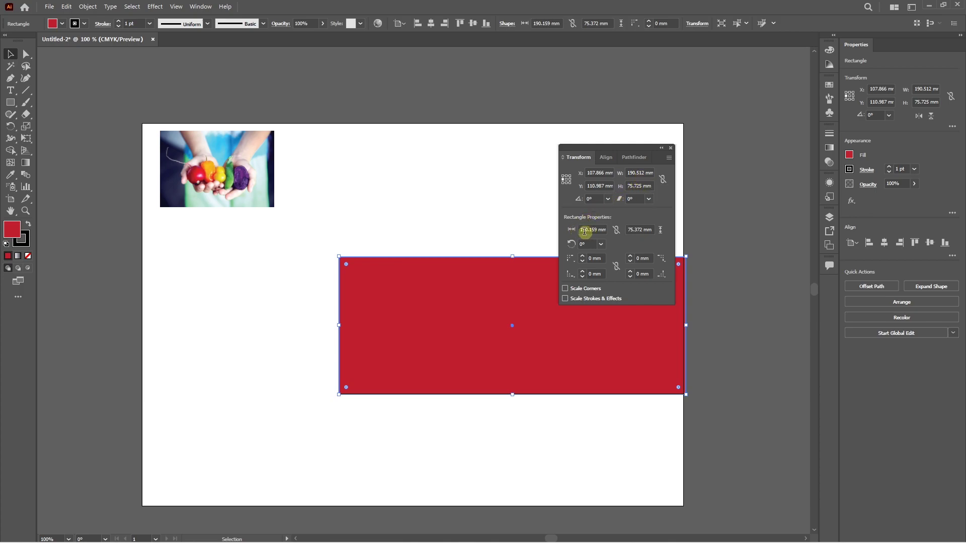
Step: Constrain the proportions in the rectangle properties and add 30 mm to the red rectangle's width about its centre
left_click(618, 230)
left_click(606, 229)
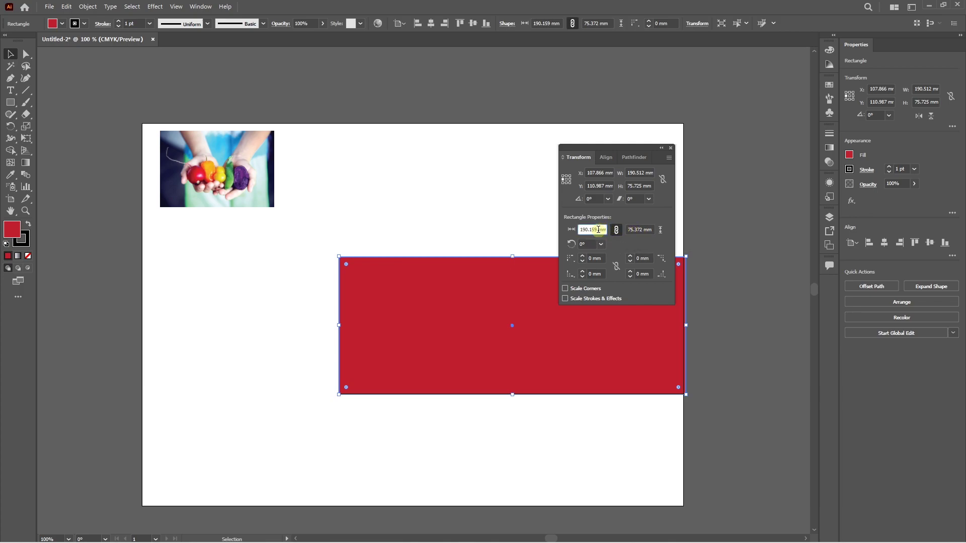
key("BackSpace")
key("BackSpace")
type("+3")
type("0")
key("Return")
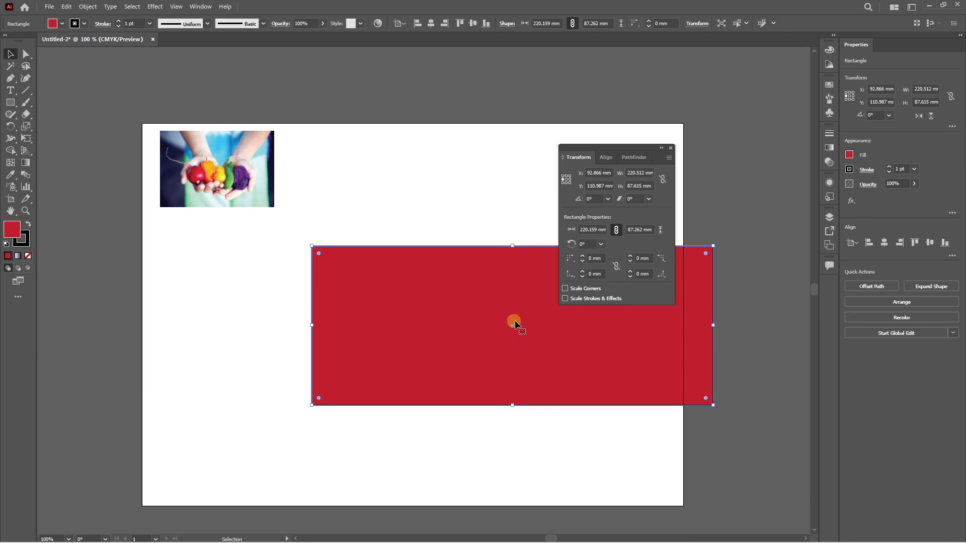
Step: Rotate the red rectangle about its centre by setting its rectangle angle to 20°
left_click(571, 244)
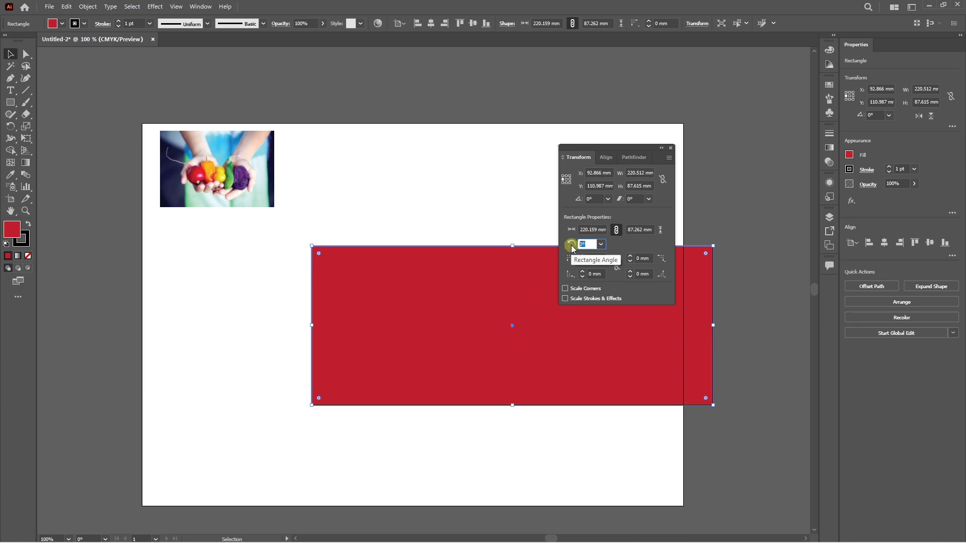
type("20")
key("Return")
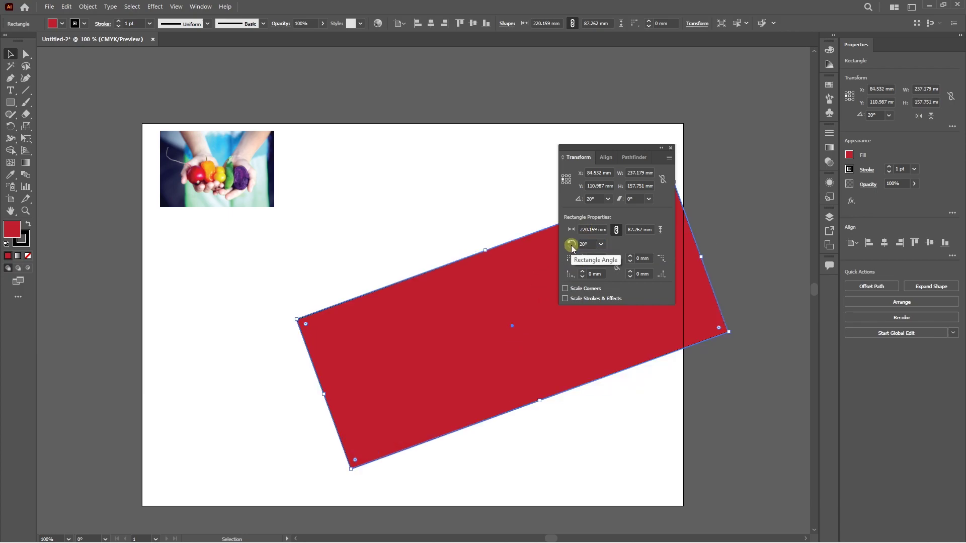
left_click(521, 320)
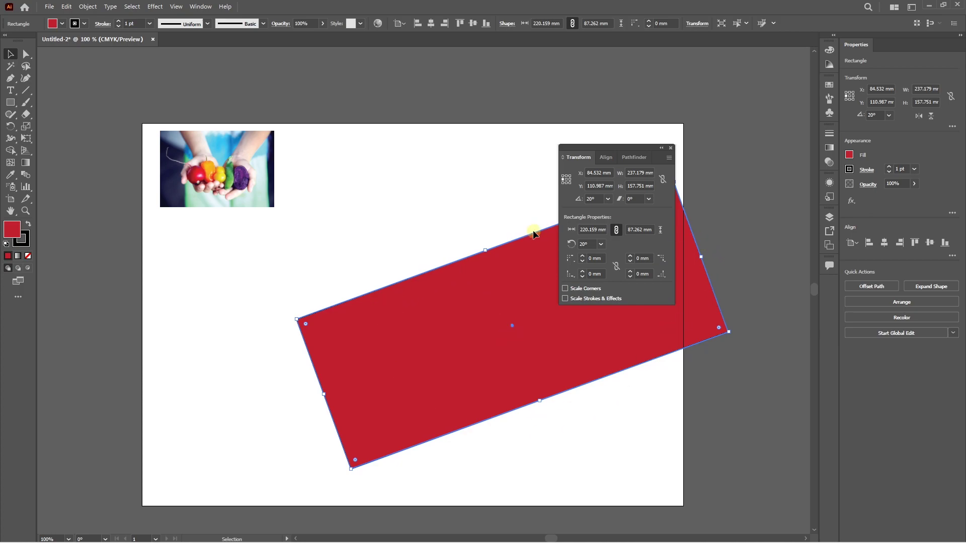
Step: Set the red rectangle's Transform rotation to 50° about the middle-left reference point, and undo both rotations
left_click(579, 199)
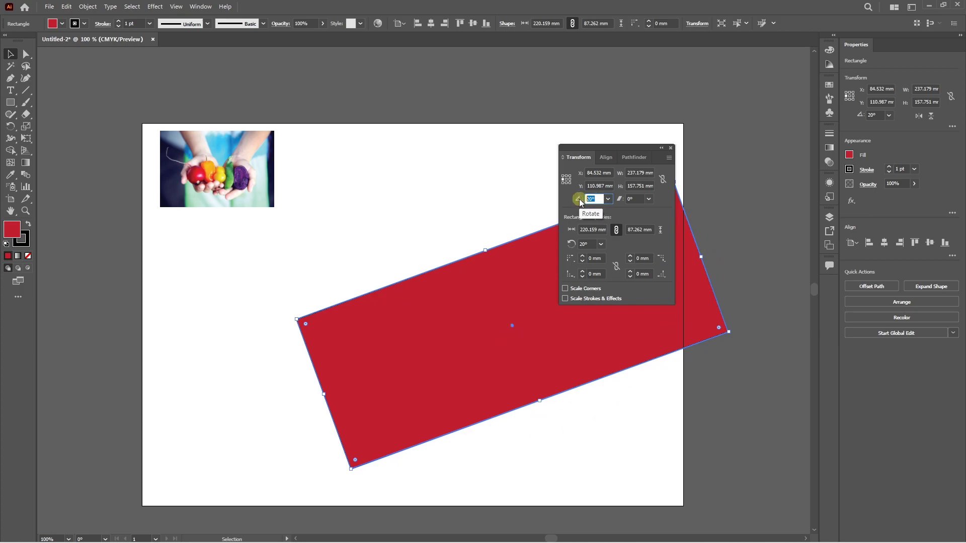
key("Return")
left_click(442, 312)
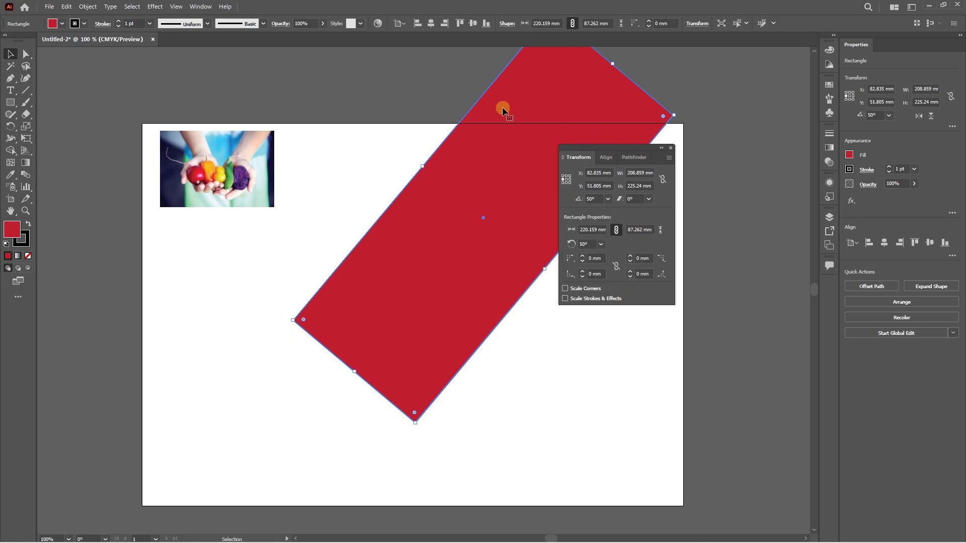
key("ctrl+z")
key("ctrl+z")
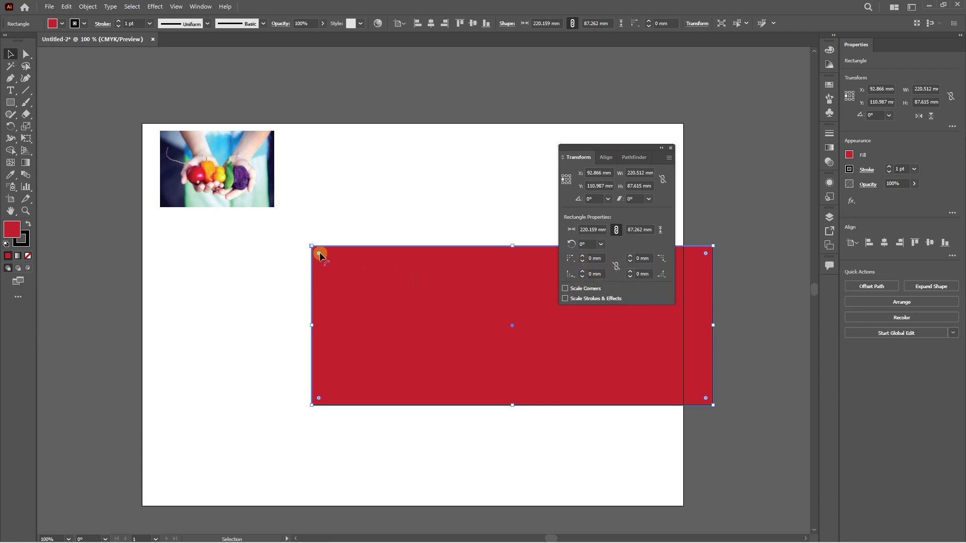
Step: Apply the Round Corners effect to the red rectangle with a 10 mm radius
left_click_drag(319, 252, 156, 9)
left_click(155, 6)
mouse_move(263, 119)
left_click(302, 168)
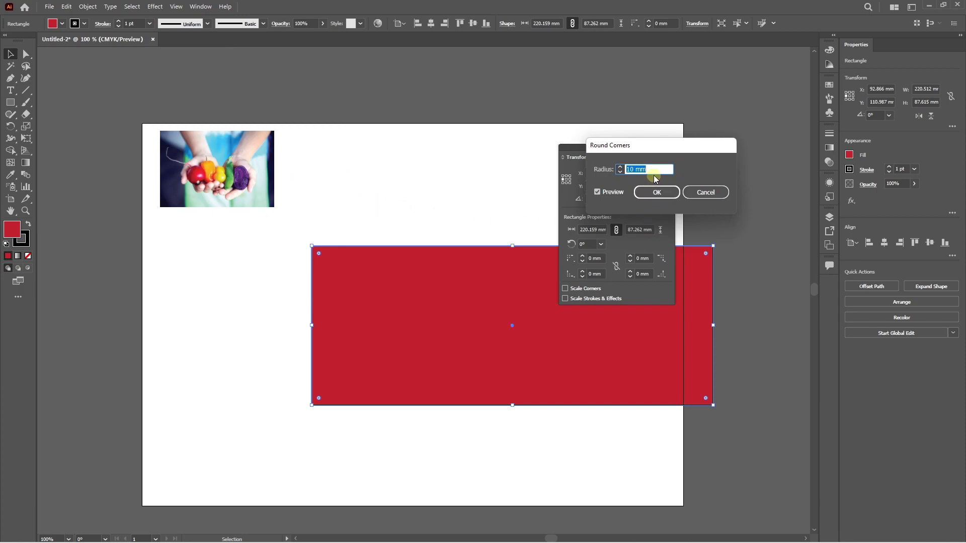
left_click(652, 192)
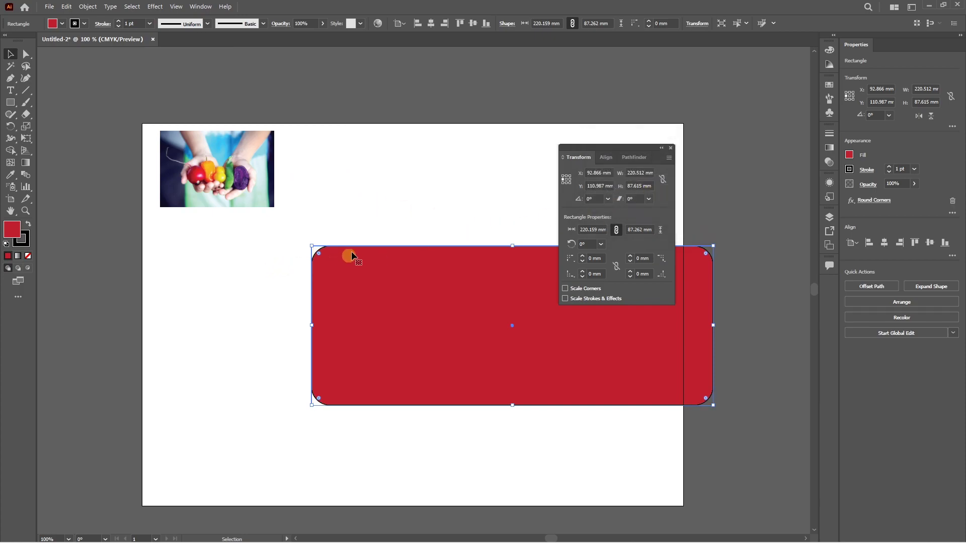
Step: Undo the Round Corners effect, link the corner radius values and set all four corners of the red rectangle to 20 mm
key("ctrl+z")
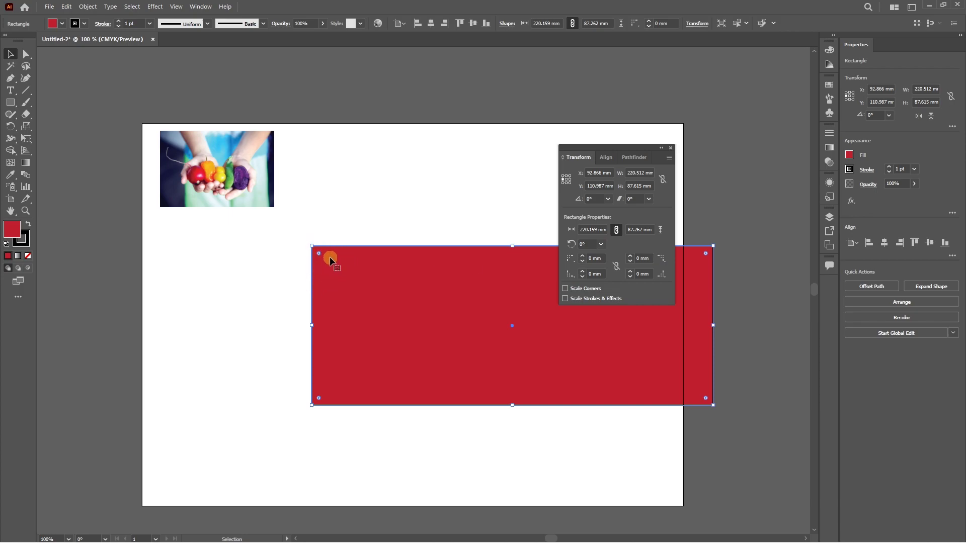
left_click(616, 266)
left_click(575, 258)
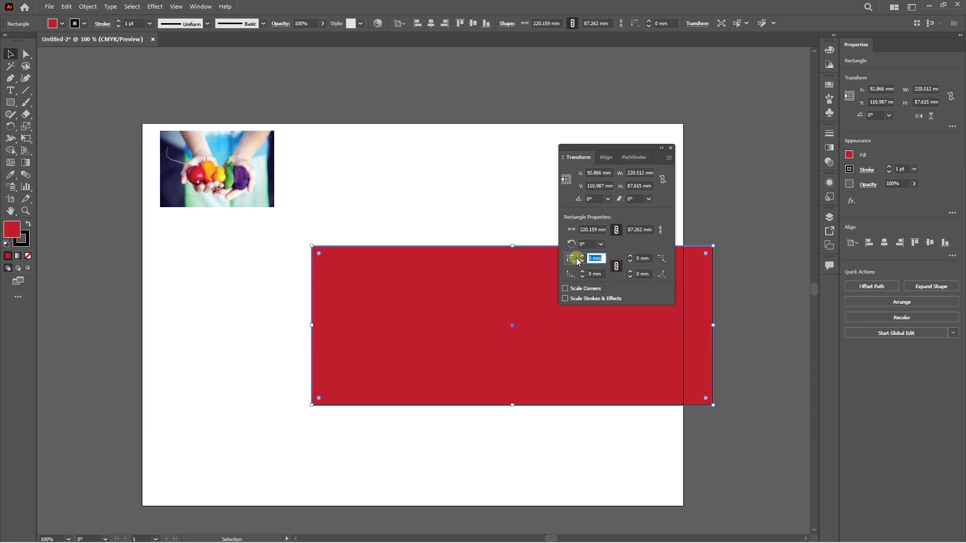
type("20")
key("Return")
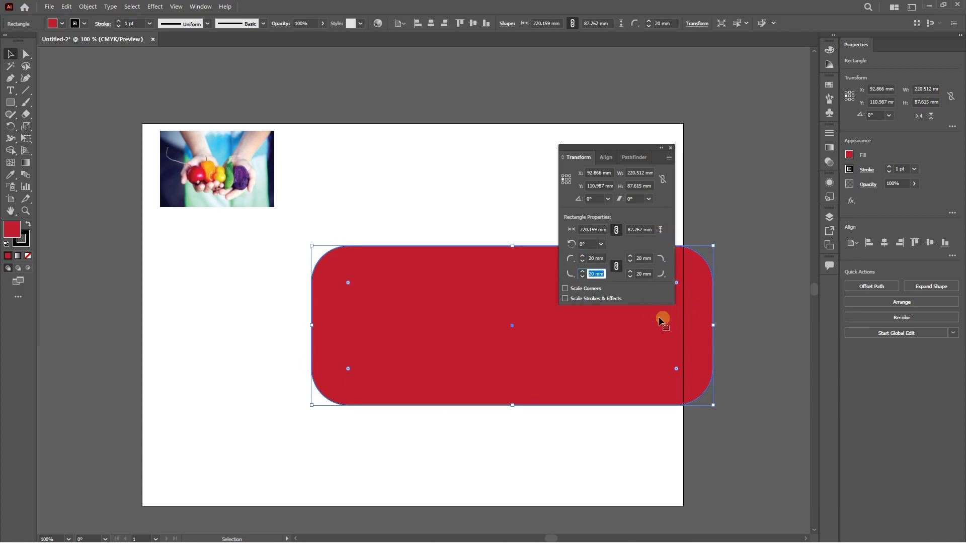
Step: Unlink the corner radii and set only the rectangle's top-left corner radius to 100 mm
left_click(614, 262)
key("BackSpace")
key("BackSpace")
key("BackSpace")
key("BackSpace")
key("BackSpace")
type("100")
key("Return")
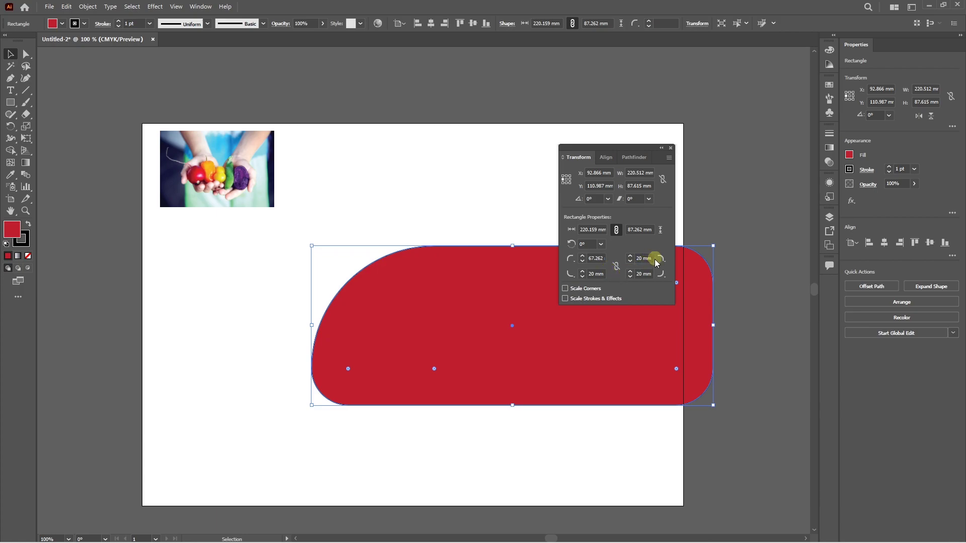
Step: Relink the corner radii and set all four corners of the rectangle to 0 mm
left_click(616, 267)
left_click(598, 260)
type("0")
key("Return")
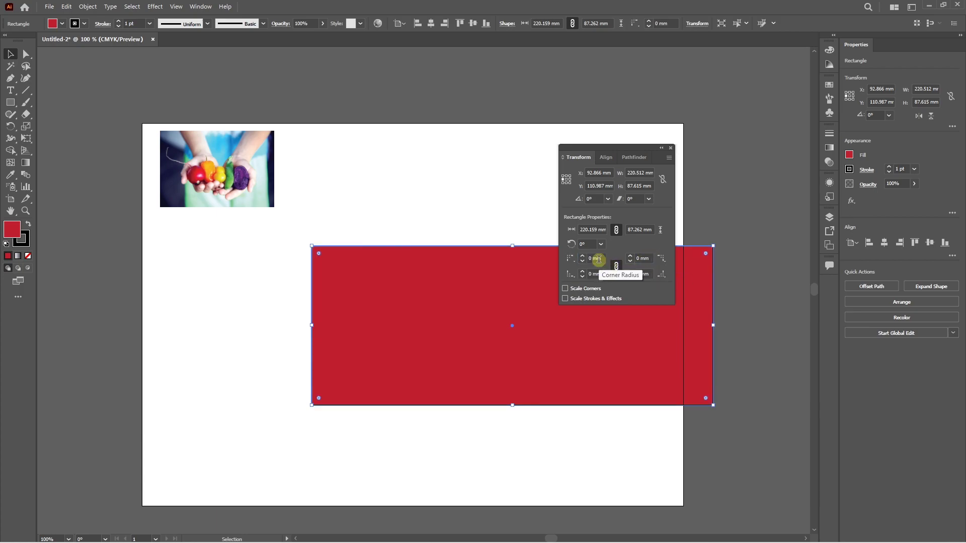
Step: Unlink the corner radii and round only the rectangle's top-left corner with a 20 mm radius
left_click(617, 266)
left_click(594, 258)
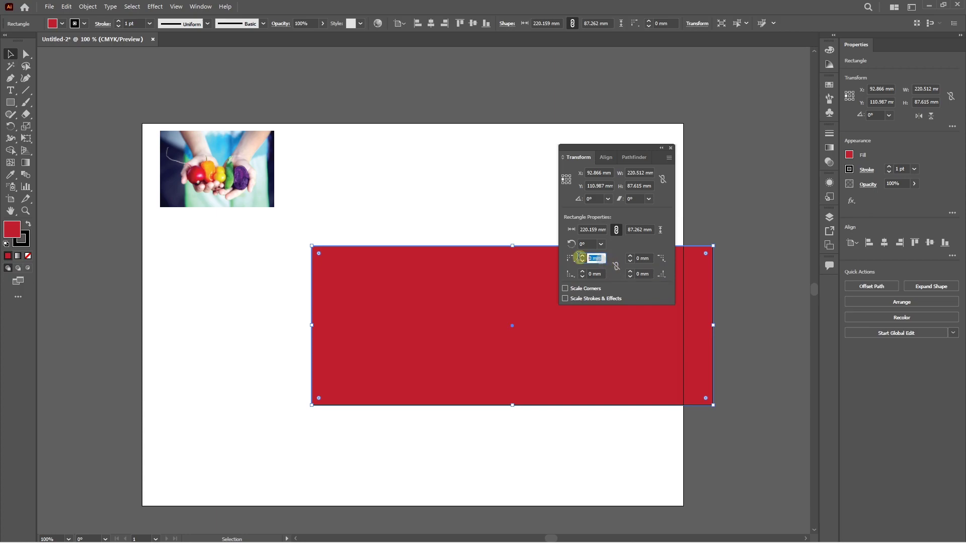
type("20")
key("Return")
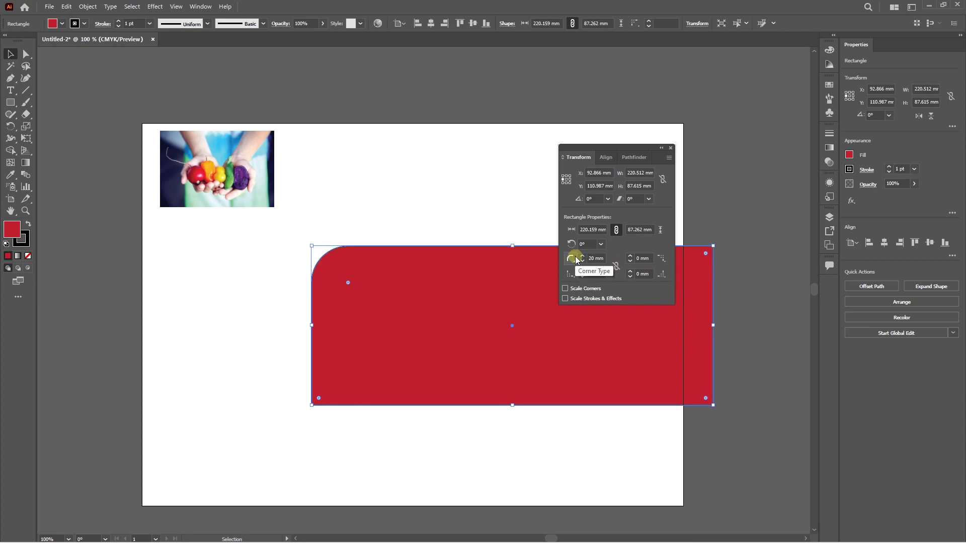
Step: Move the red rectangle down and left on the artboard to about X 66.6 mm, Y 141.4 mm, and select the vegetable image
left_click_drag(457, 288, 410, 344)
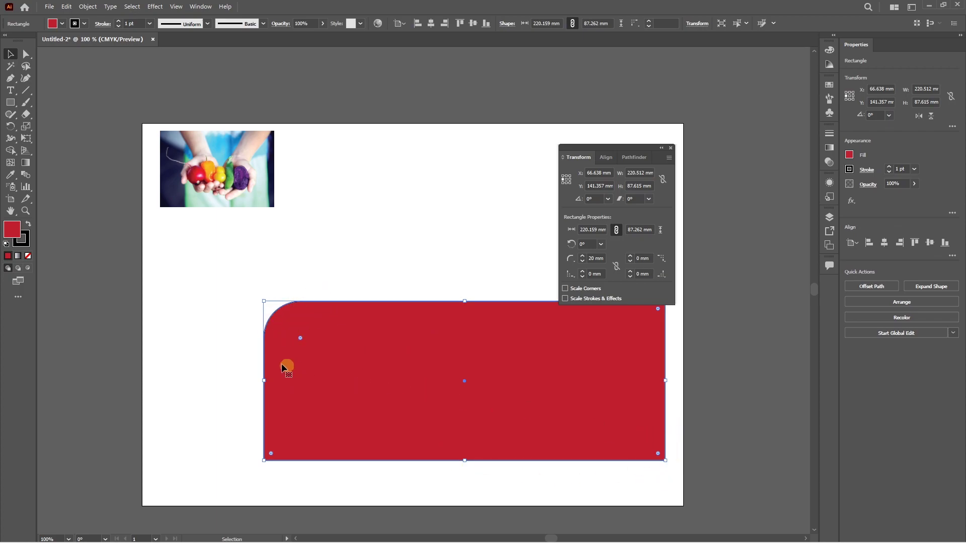
left_click(616, 268)
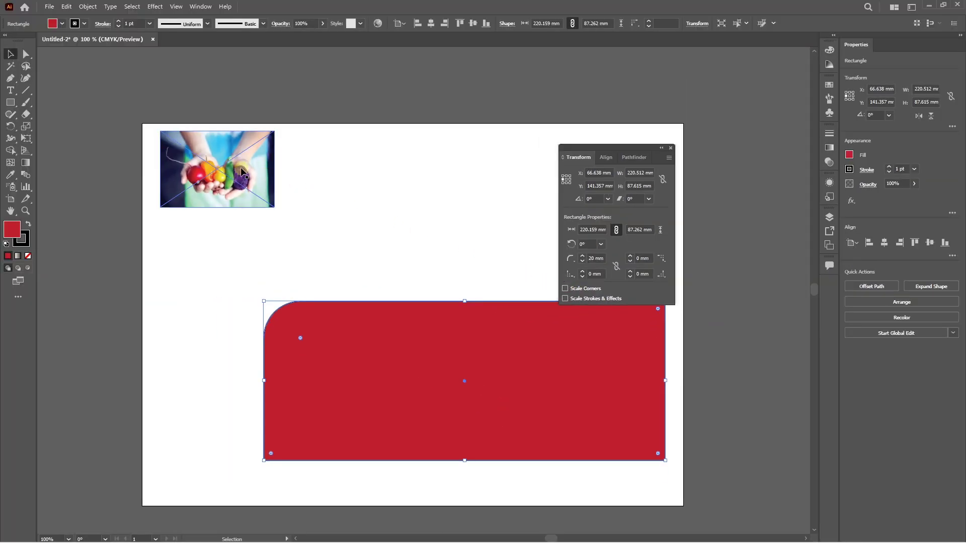
left_click_drag(241, 171, 437, 250)
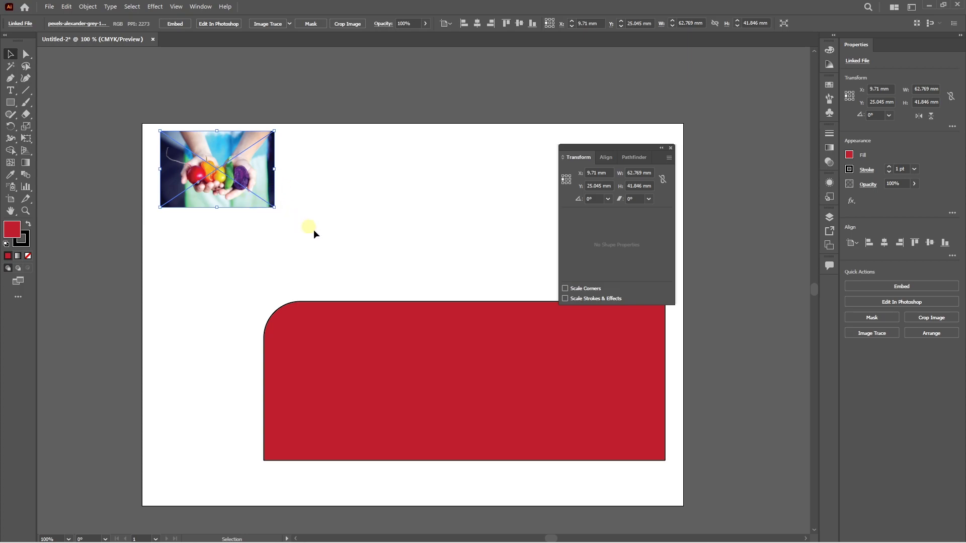
Step: Try shrinking the red rectangle to about 34.1 × 20 mm with Scale Corners off, and undo the resize
left_click(375, 331)
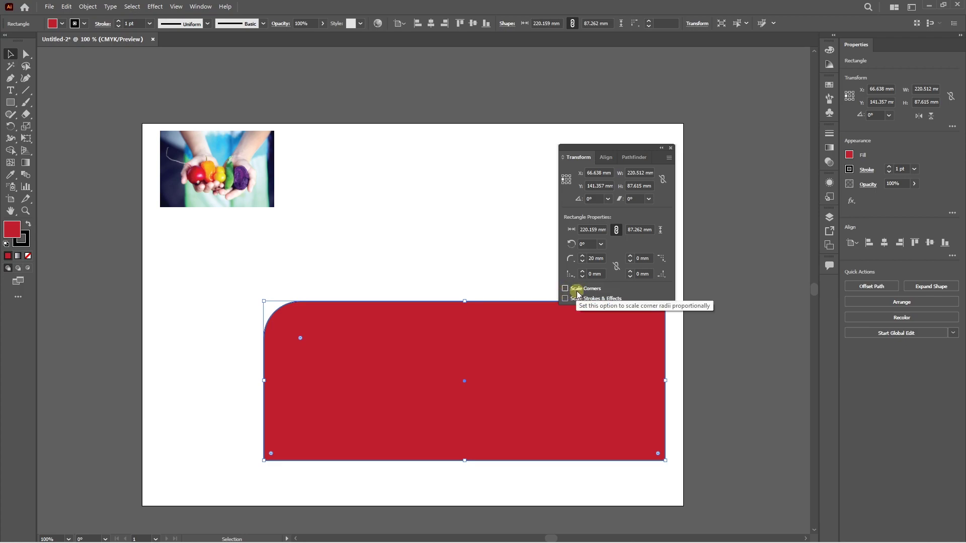
left_click_drag(665, 460, 323, 350)
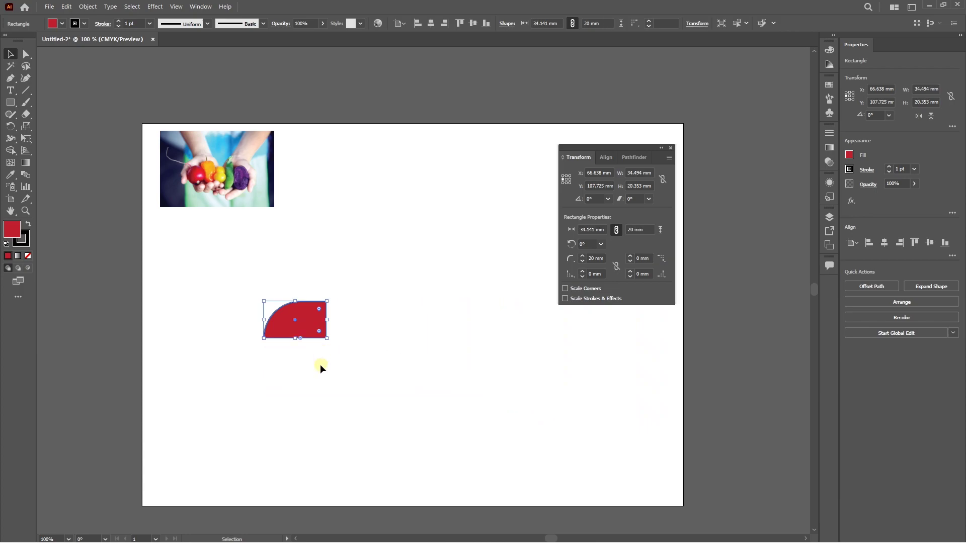
left_click(320, 364)
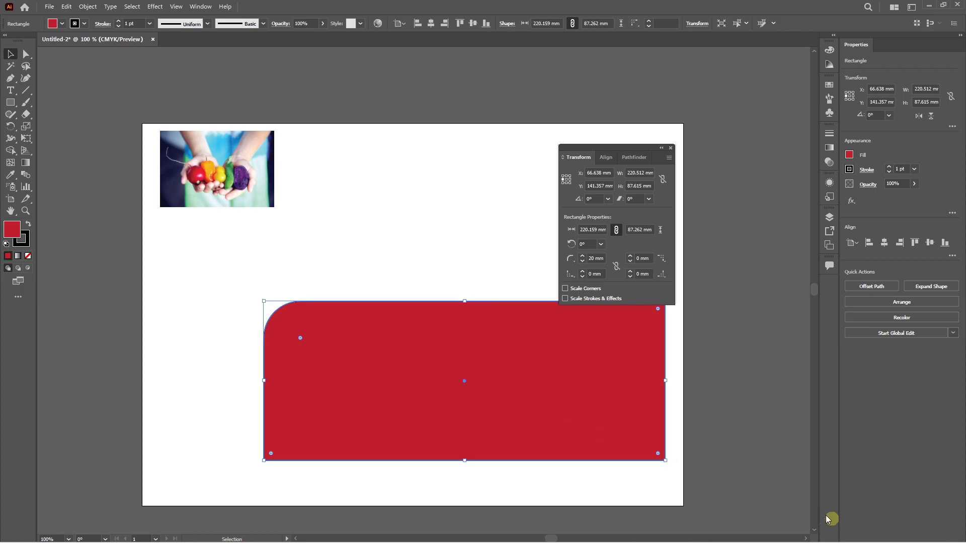
Step: Turn on Scale Corners and shrink the red rectangle proportionally to about 75.3 × 29.8 mm
left_click(566, 290)
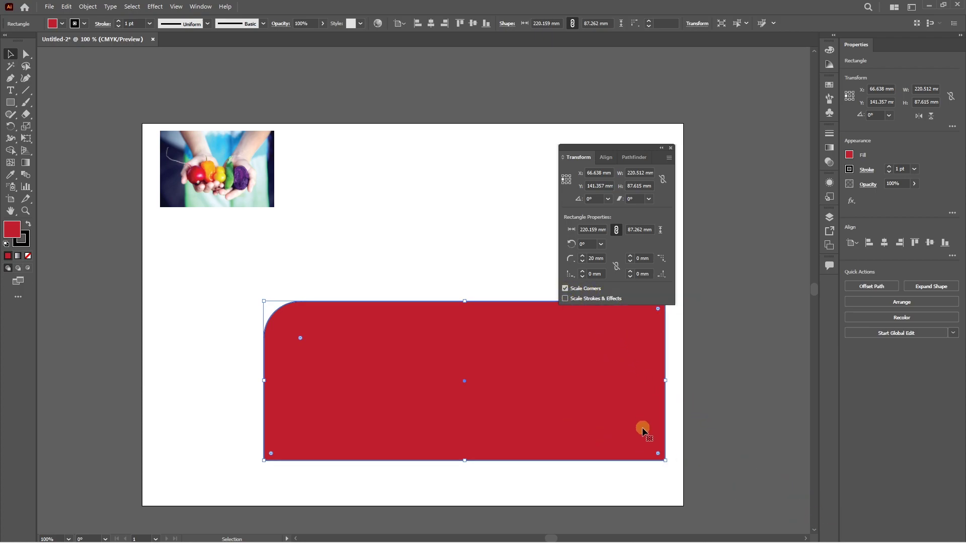
left_click_drag(665, 460, 401, 358)
scroll(292, 320, "up", 3)
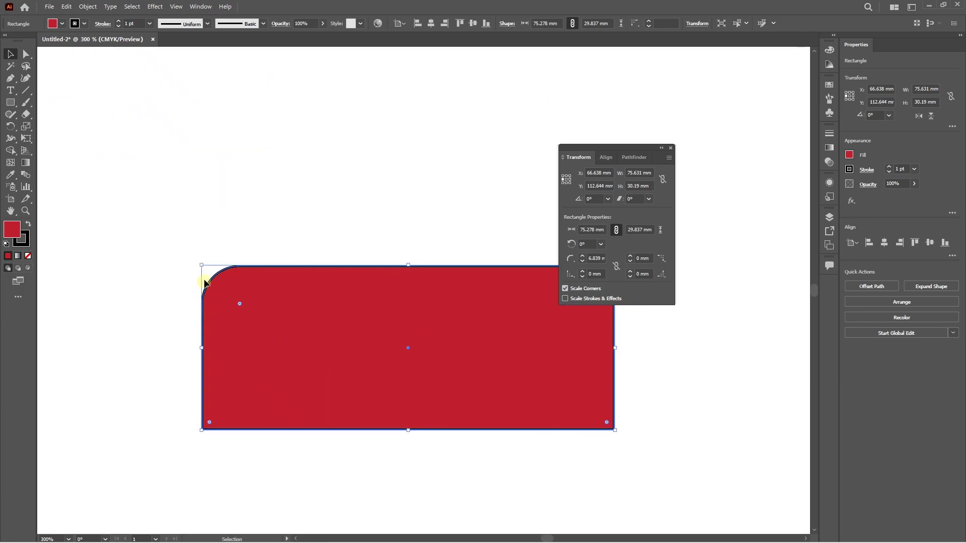
scroll(485, 405, "down", 3)
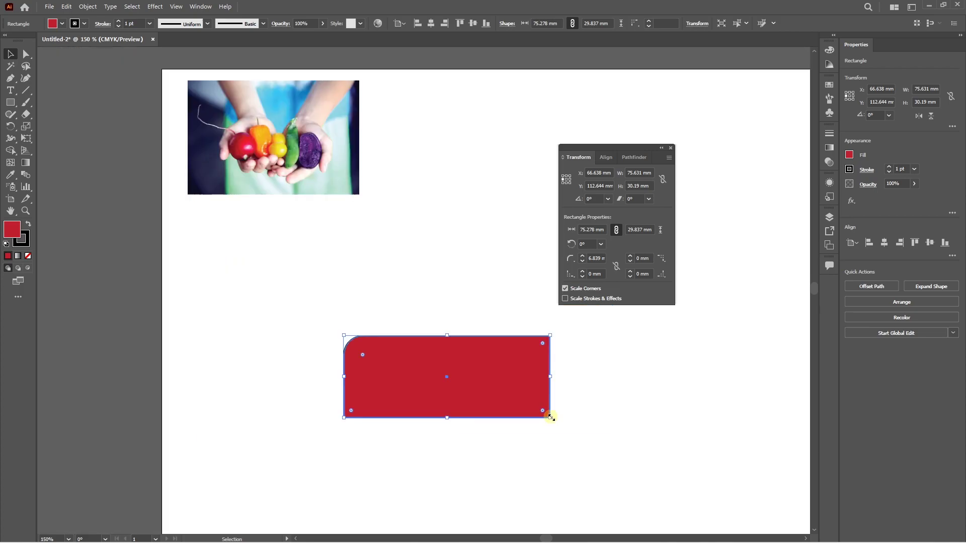
Step: Try shrinking the rectangle to about 6 × 2.4 mm with stroke scaling off, inspect its stroke up close, and undo the resize
left_click_drag(550, 417, 360, 349)
scroll(356, 345, "up", 9)
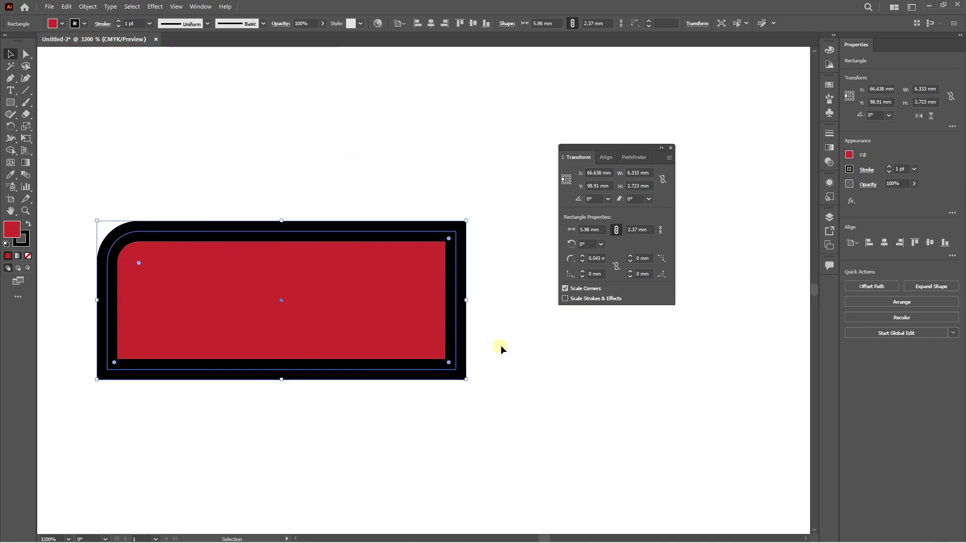
left_click(517, 344)
left_click_drag(365, 267, 409, 308)
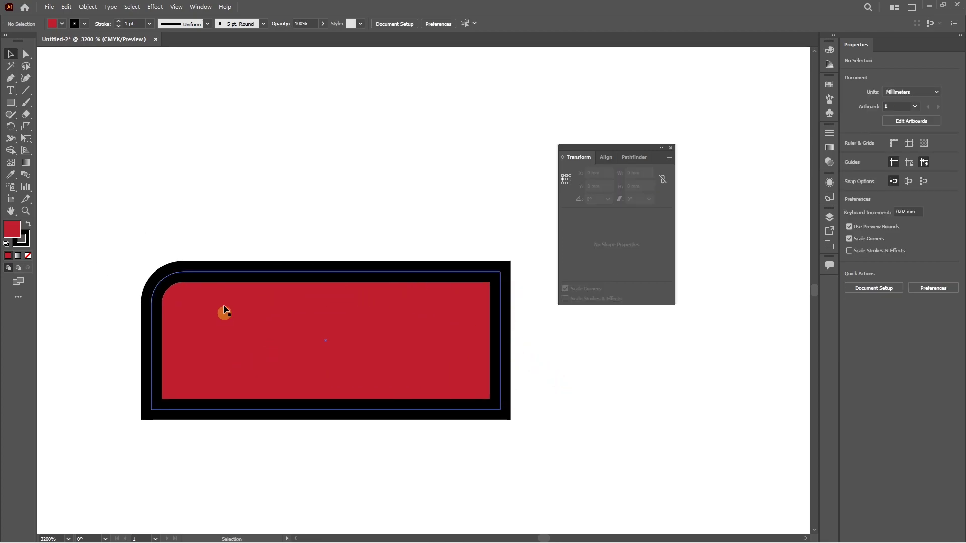
scroll(422, 352, "down", 10)
left_click(387, 360)
Step: Turn on Scale Strokes & Effects, shrink the rectangle to about 4.3 × 1.7 mm and inspect its stroke
scroll(388, 360, "up", 4)
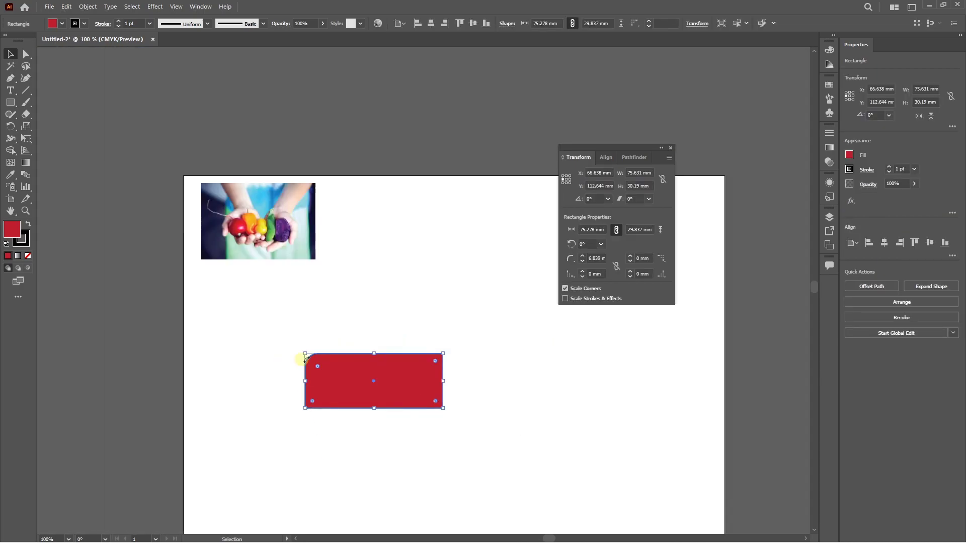
left_click_drag(540, 360, 546, 360)
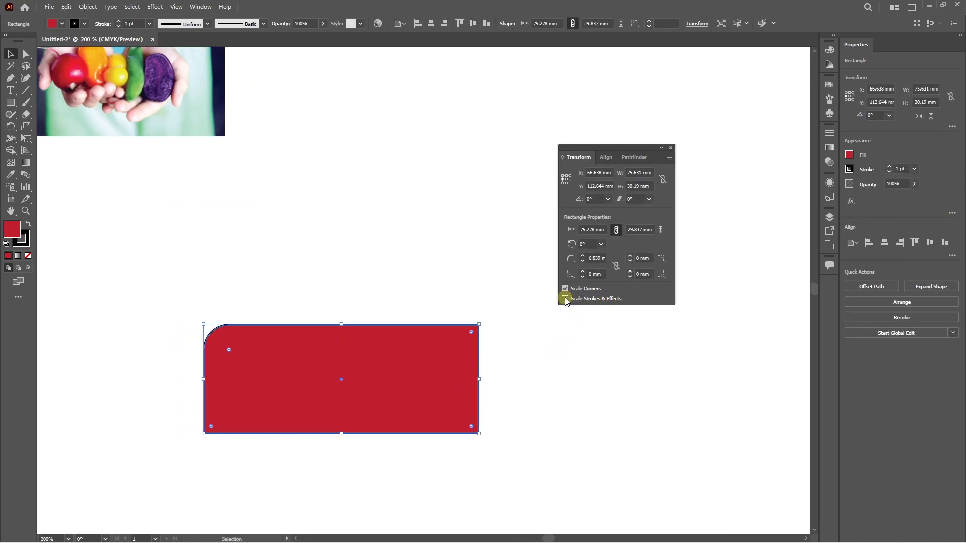
left_click_drag(481, 434, 220, 331)
scroll(201, 326, "up", 6)
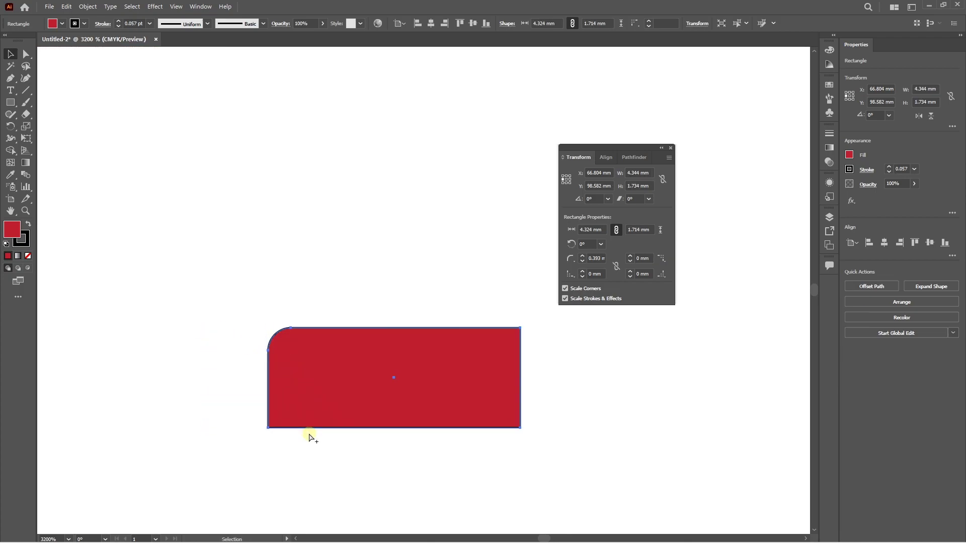
scroll(315, 402, "up", 1)
left_click(267, 362)
left_click(283, 361)
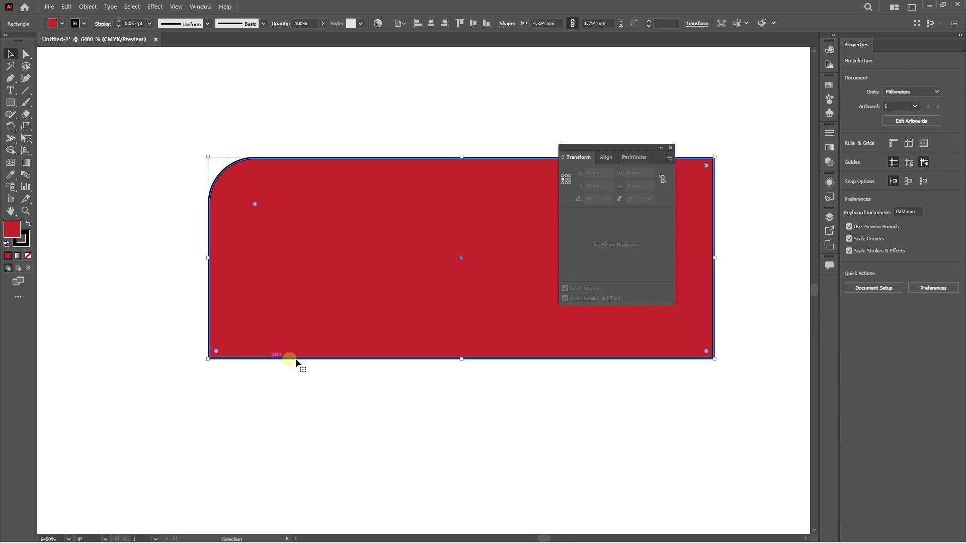
Step: Rescale the rectangle to about 33.1 × 13.1 mm and apply a Drop Shadow effect to it
key("ctrl+alt")
scroll(288, 370, "down", 1)
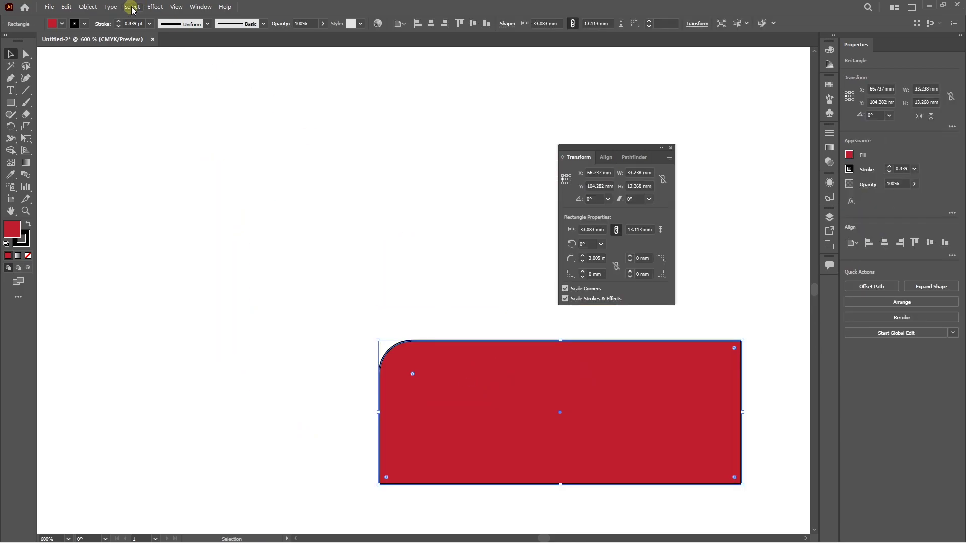
left_click(153, 7)
mouse_move(177, 121)
left_click(297, 122)
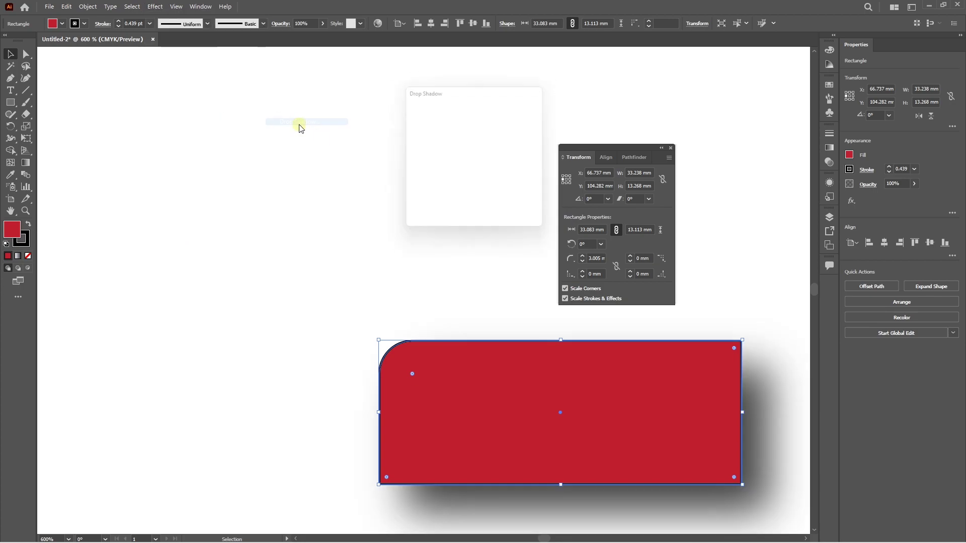
left_click(445, 216)
left_click_drag(452, 245, 291, 209)
left_click_drag(380, 400, 379, 442)
Step: Try enlarging the rectangle with Scale Strokes & Effects off, inspect its stroke and shadow, and undo the resize
left_click(565, 299)
mouse_move(529, 314)
left_mouse_down()
mouse_move(531, 335)
mouse_move(634, 279)
mouse_move(776, 151)
left_mouse_up()
scroll(567, 328, "down", 2)
left_click(806, 259)
scroll(782, 283, "up", 2)
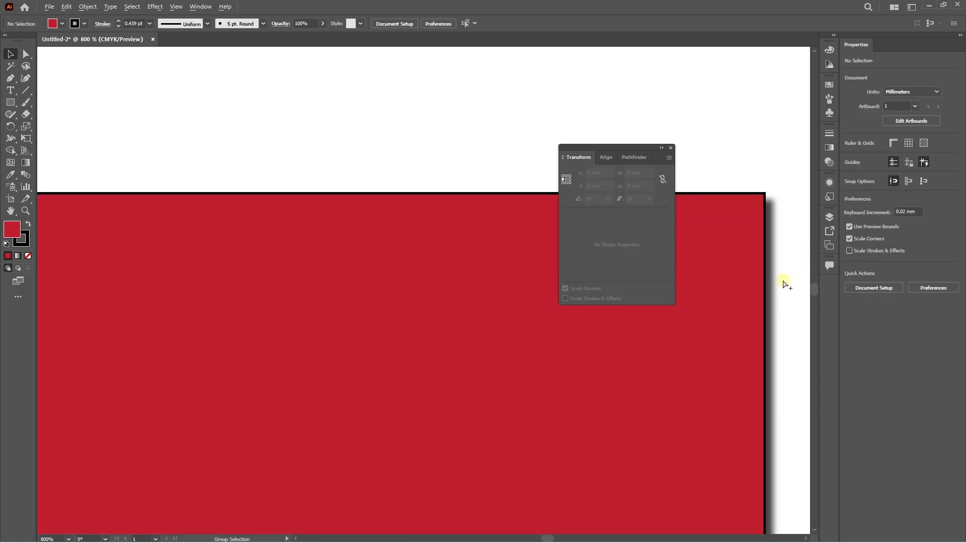
scroll(748, 257, "down", 3)
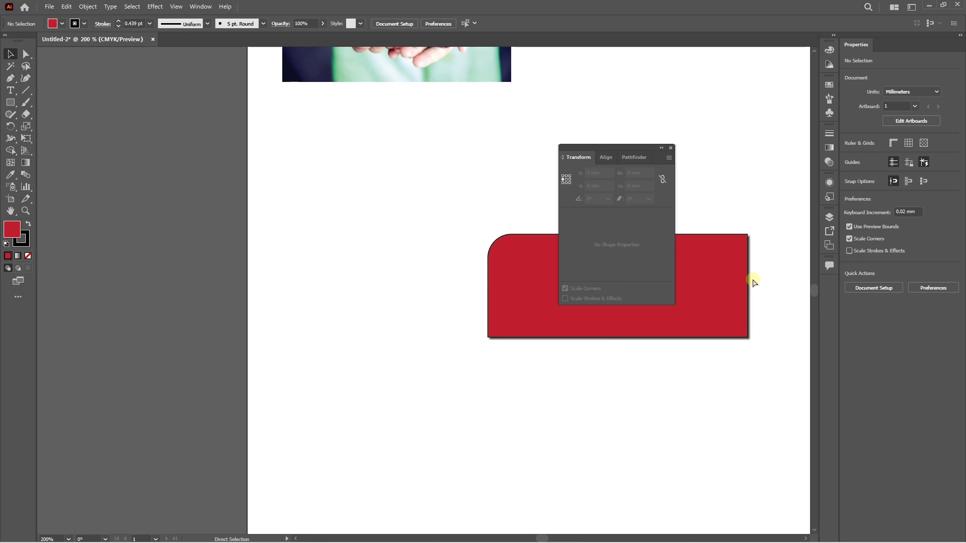
key("ctrl+z")
Step: Turn on Scale Strokes & Effects and enlarge the rectangle proportionally to about 95.2 × 37.7 mm
left_click(577, 299)
mouse_move(613, 341)
left_mouse_down()
mouse_move(775, 481)
mouse_move(558, 455)
left_mouse_up()
left_click(485, 436)
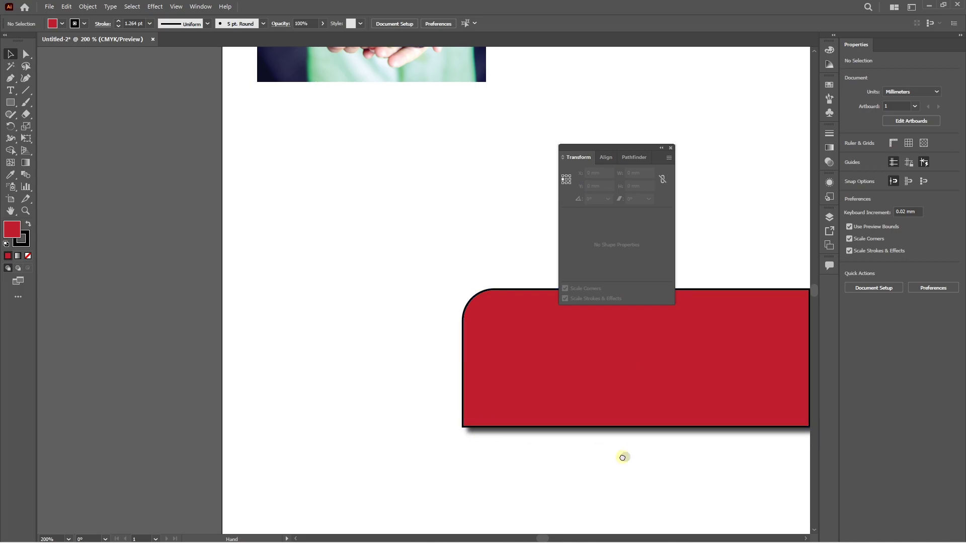
scroll(589, 454, "right", 3)
scroll(474, 296, "down", 1)
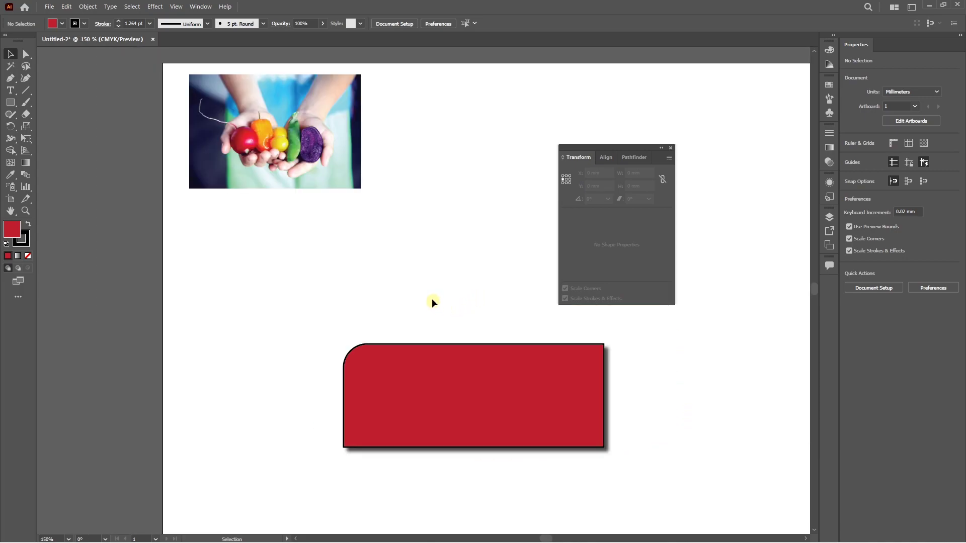
Step: Move the red rectangle up to just below the image and reshape it into a square of about 64 mm
left_click(292, 157)
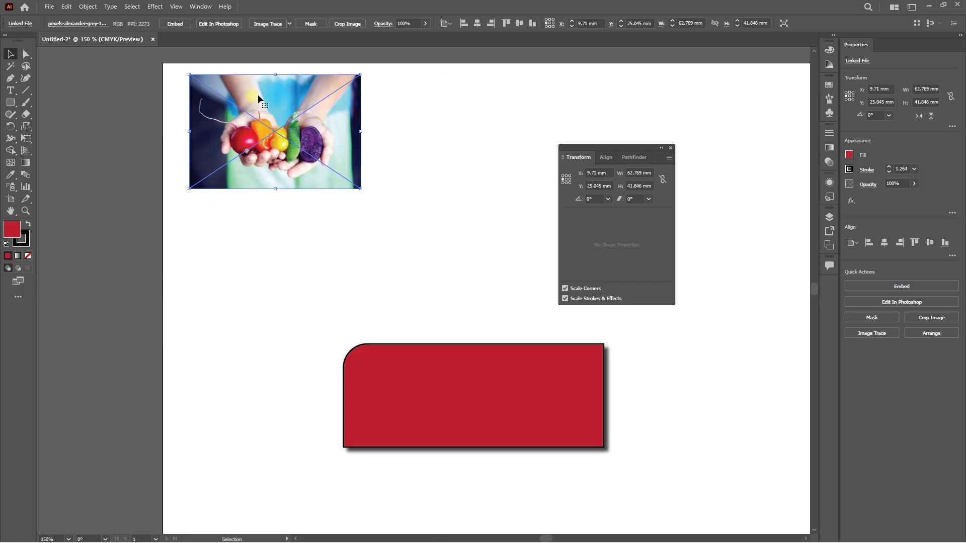
left_click_drag(433, 265, 460, 313)
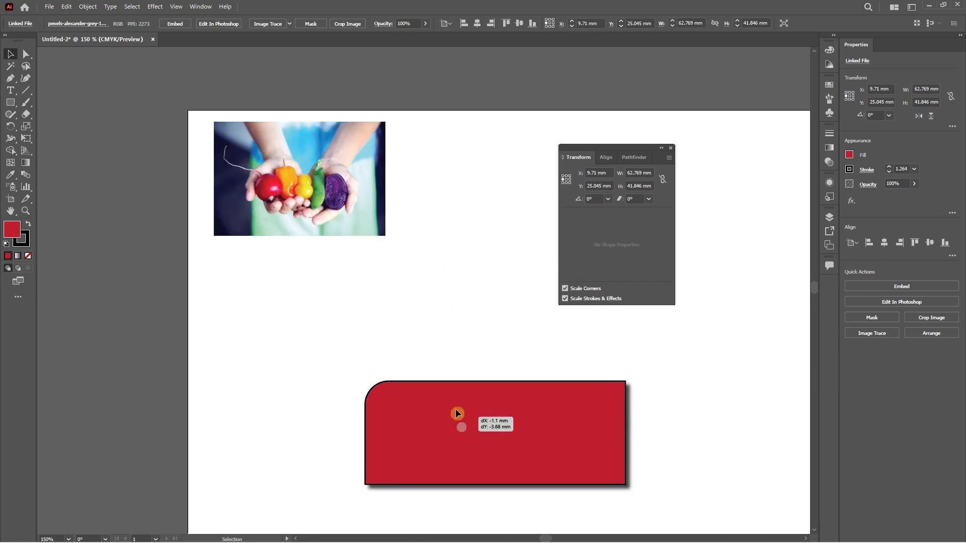
left_click_drag(460, 423, 400, 302)
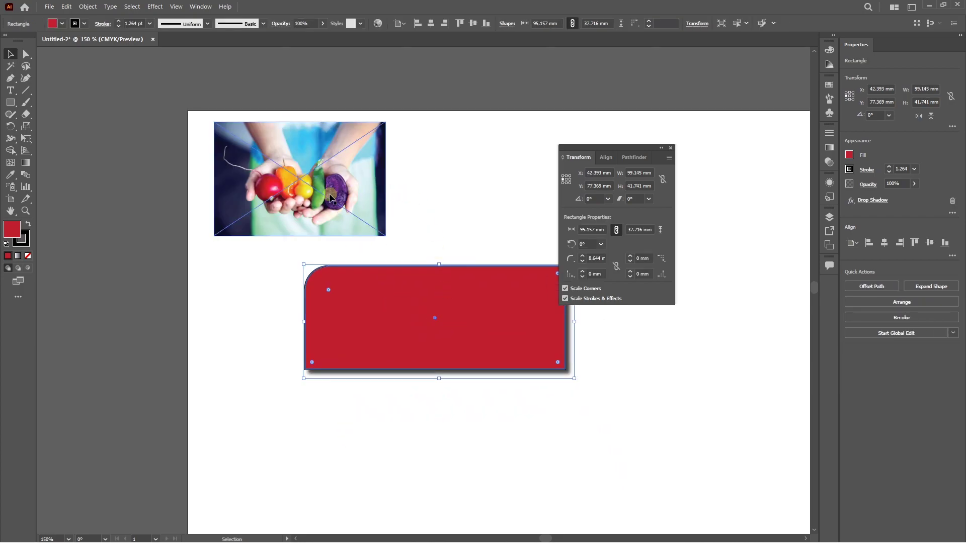
left_click_drag(575, 379, 479, 442)
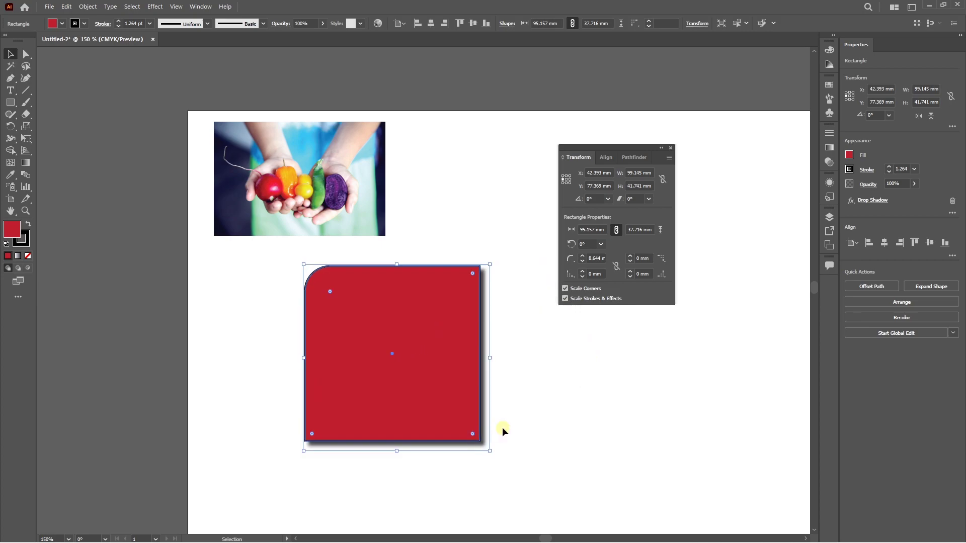
left_click(534, 327)
scroll(373, 231, "up", 1)
Step: Move the vegetable image over the red square to about X 43.5 mm, Y 89 mm, and send the square backward behind it
left_click_drag(372, 231, 460, 400)
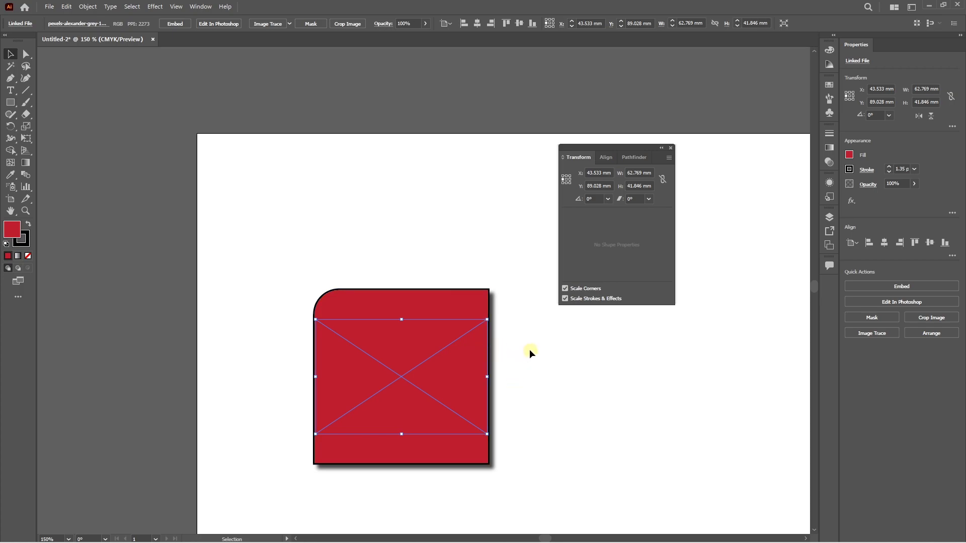
left_click(465, 299)
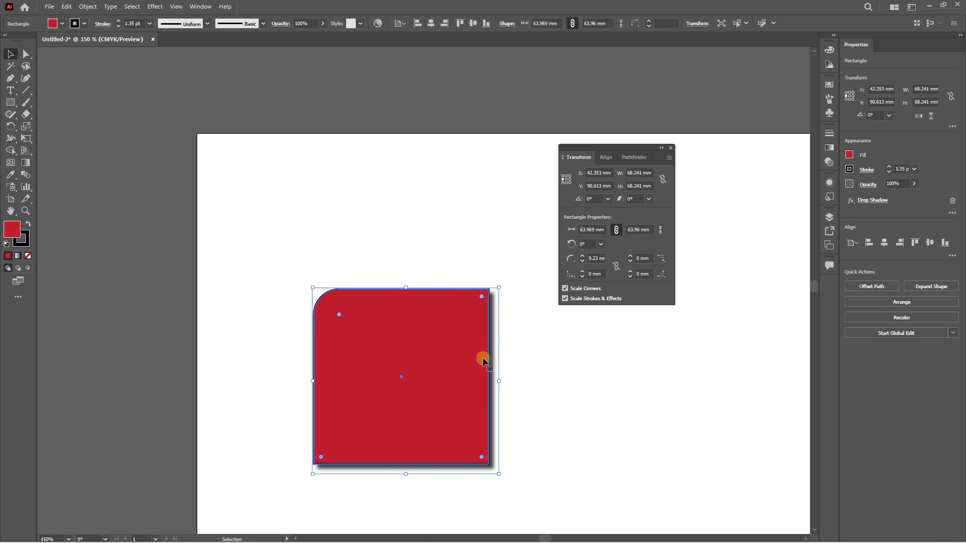
key("a")
key("ctrl+v")
key("v")
Step: Try to make a clipping mask from the vegetable image and red square with the image on top
left_click_drag(548, 361, 483, 402)
right_click(446, 373)
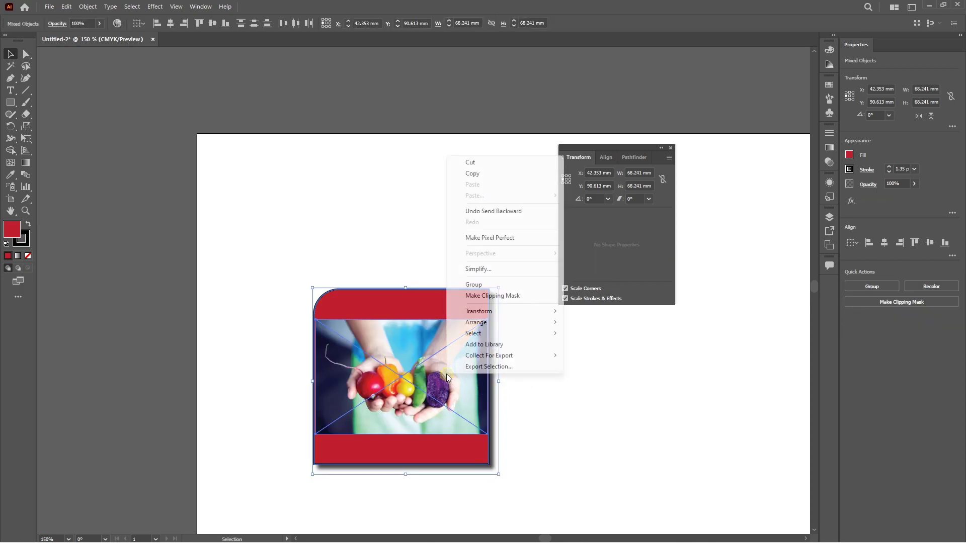
left_click(478, 296)
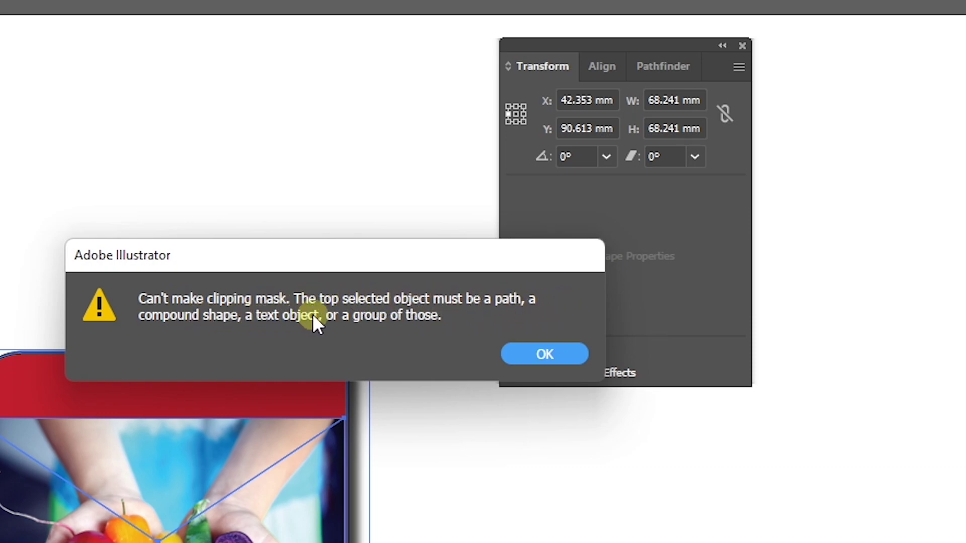
left_click(544, 352)
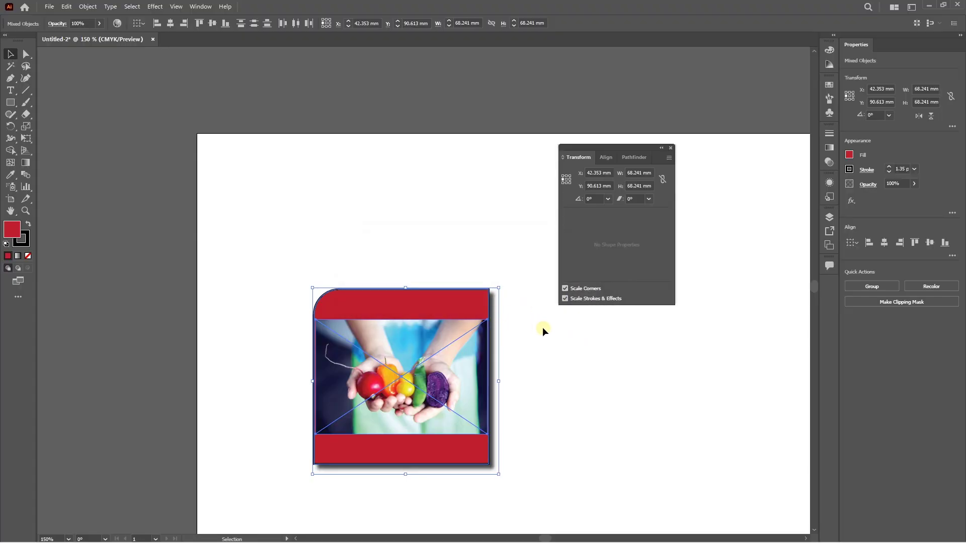
Step: Send the vegetable image one level backward, behind the red square
left_click(542, 327)
left_click(404, 362)
key("ctrl+bracketleft")
Step: Make a clipping mask from the vegetable image and the red square in front of it
left_click_drag(572, 357, 442, 445)
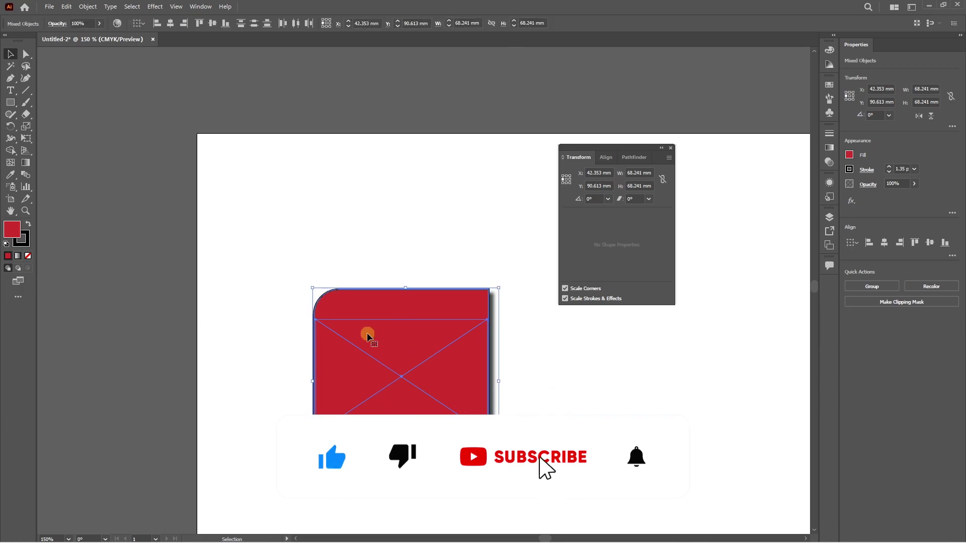
right_click(389, 361)
left_click(370, 327)
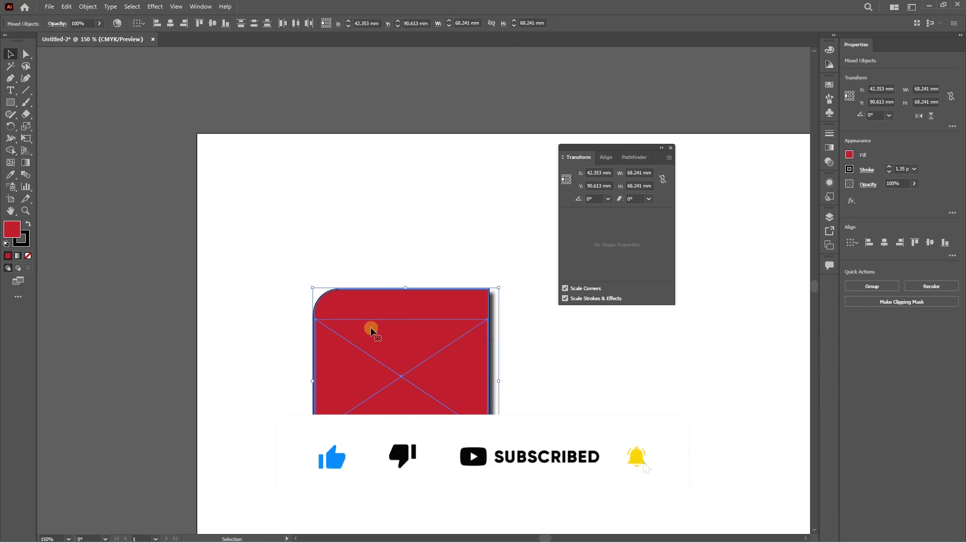
left_click(88, 6)
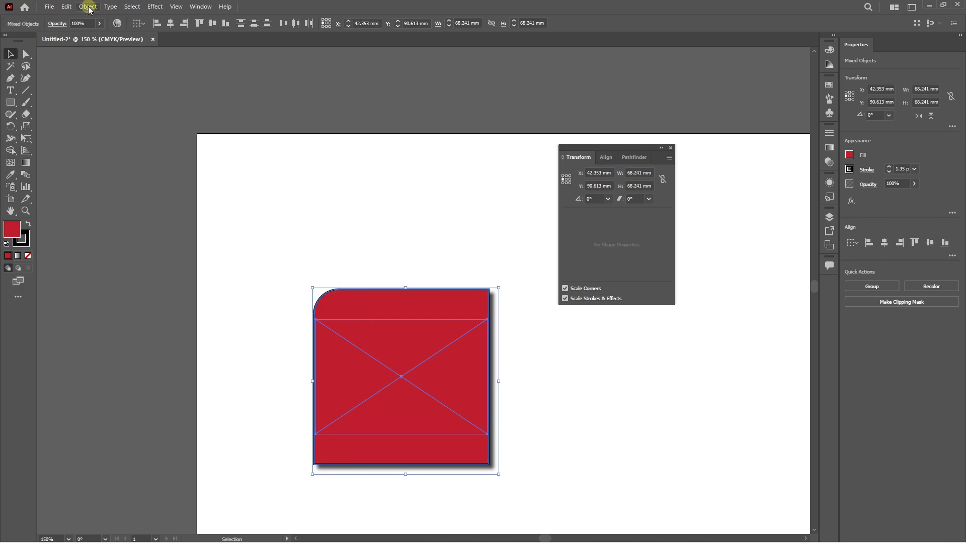
mouse_move(132, 366)
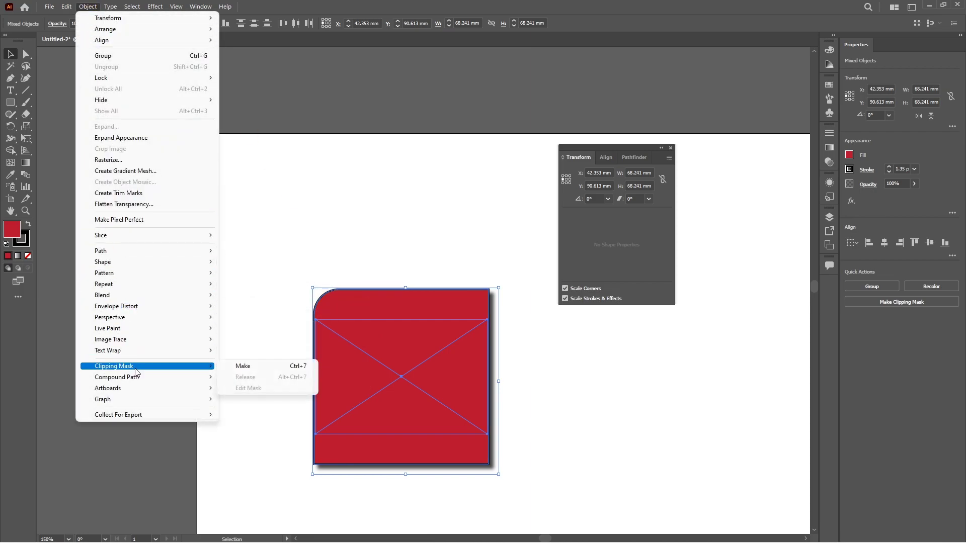
left_click(250, 370)
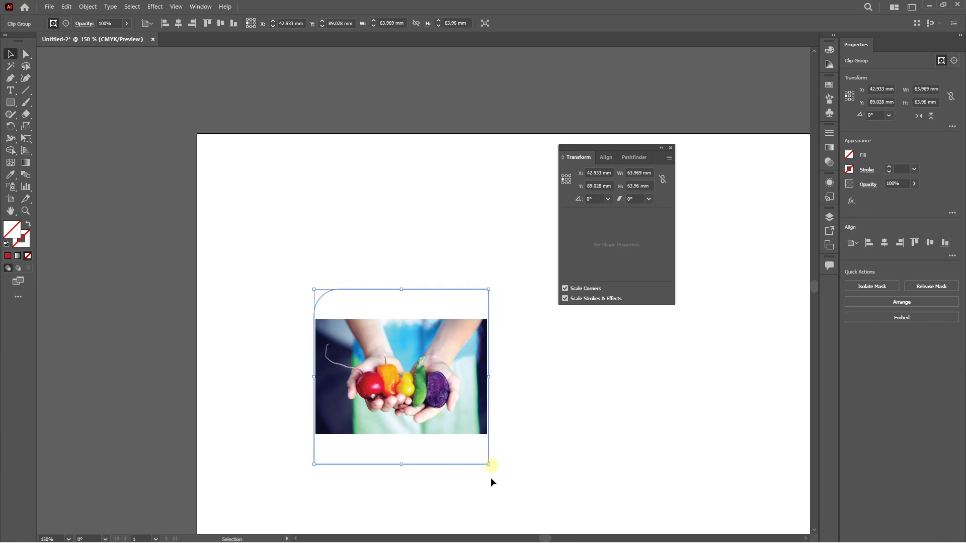
Step: Select only the image inside the clip group with the Direct Selection tool and shift it slightly down within the mask
left_click(548, 374)
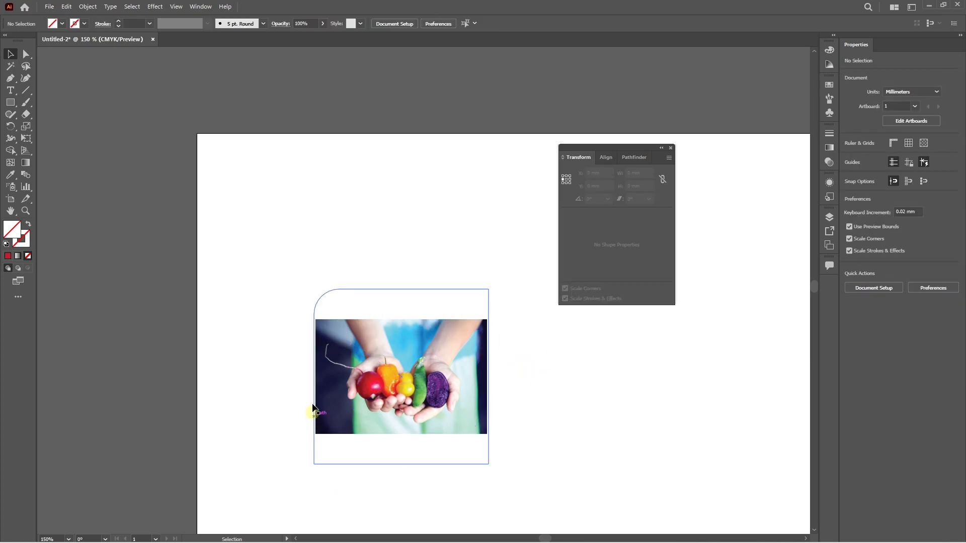
left_click(384, 372)
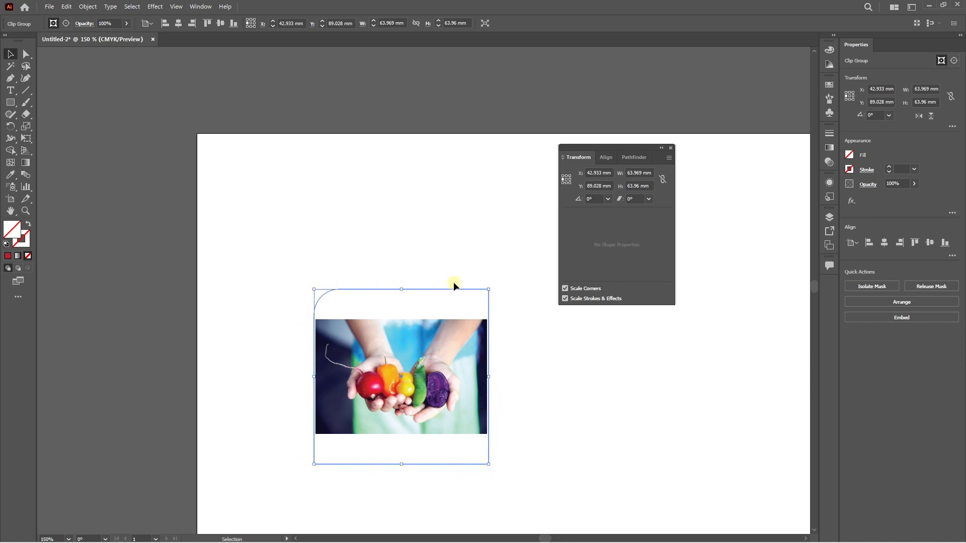
key("a")
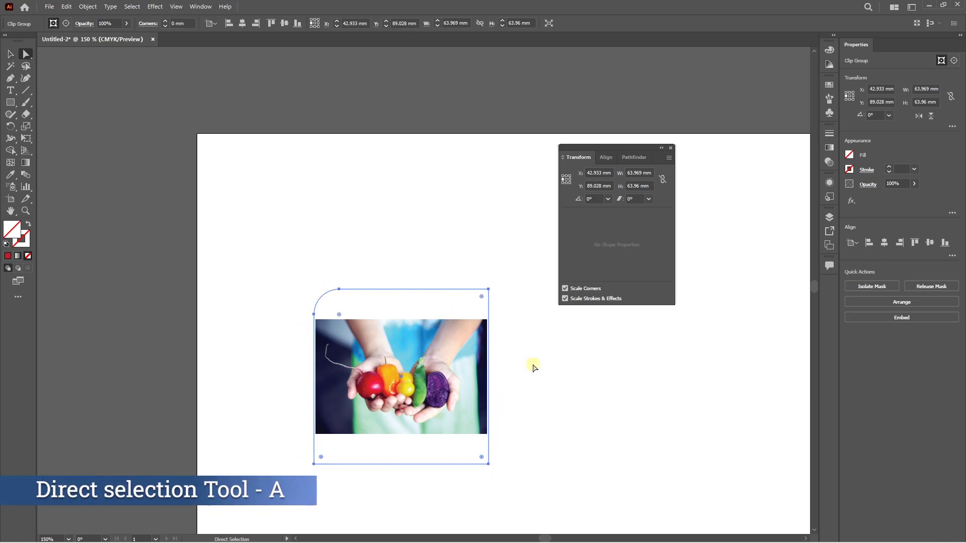
left_click(533, 366)
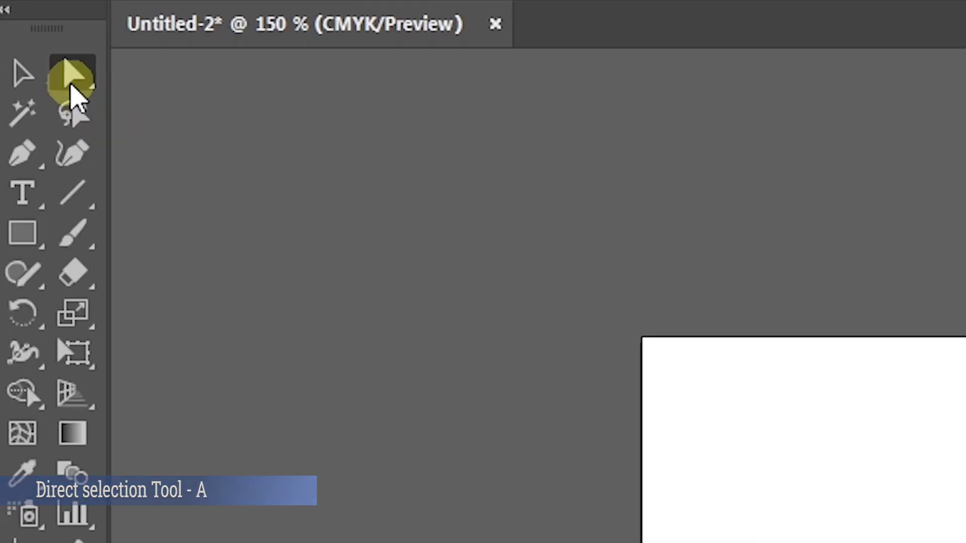
left_click(26, 54)
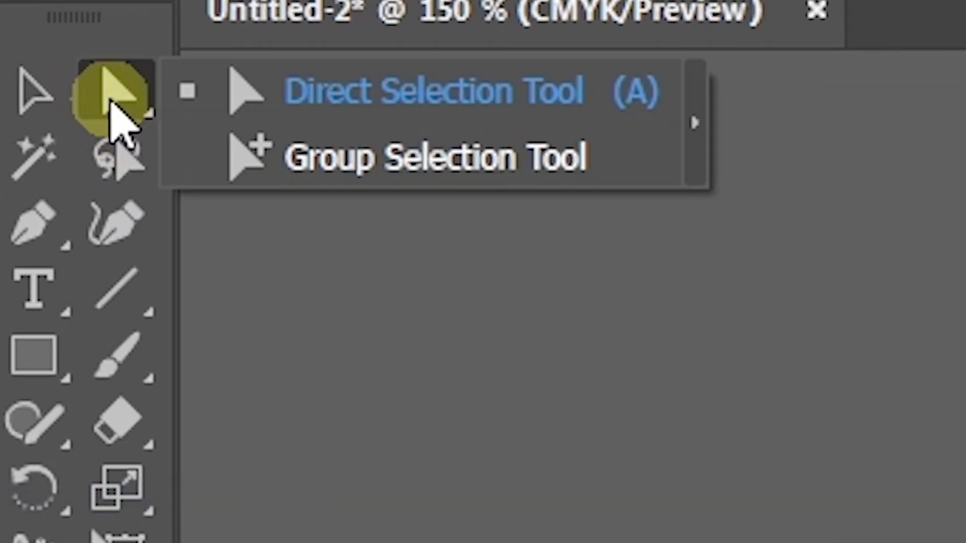
left_click(319, 98)
left_click(383, 355)
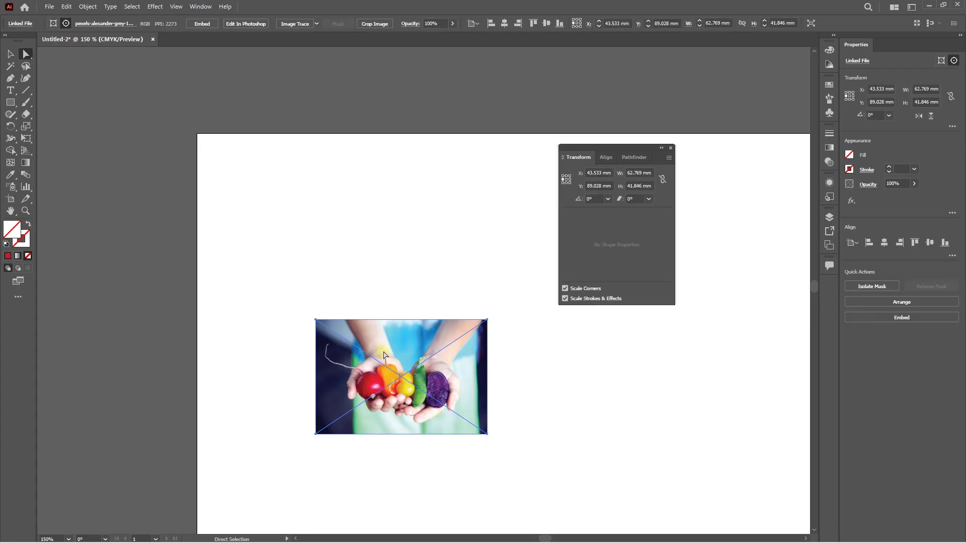
left_click_drag(393, 348, 349, 374)
Step: Move the whole clip group with the Selection tool to about X 61.2 mm, Y 87.4 mm
key("v")
left_click(532, 393)
left_click_drag(428, 396, 529, 385)
left_click(468, 330)
left_click_drag(427, 329, 409, 342)
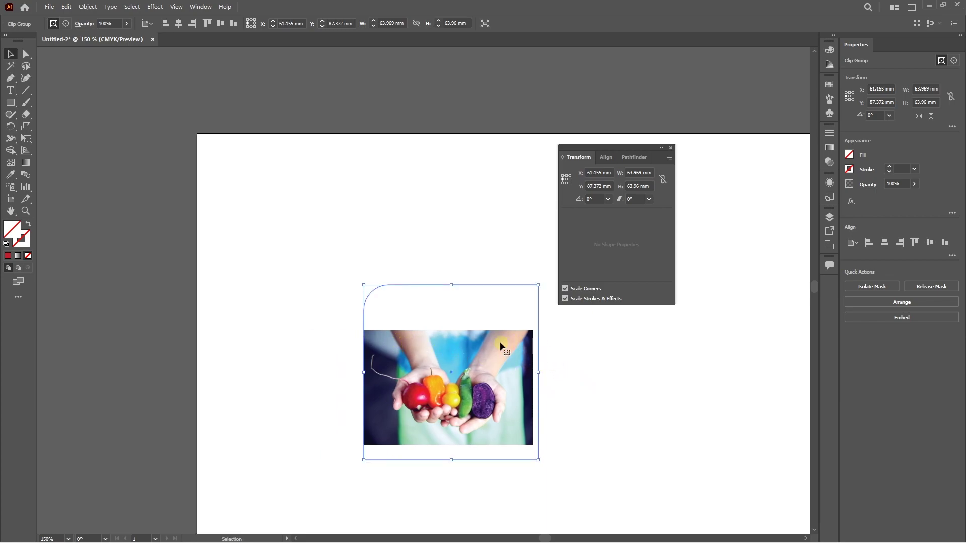
Step: Enter isolation mode on the clip group to edit its contents
left_click(567, 399)
left_click(430, 391)
left_click(404, 289)
left_click(384, 411)
left_click(478, 380)
double_click(479, 380)
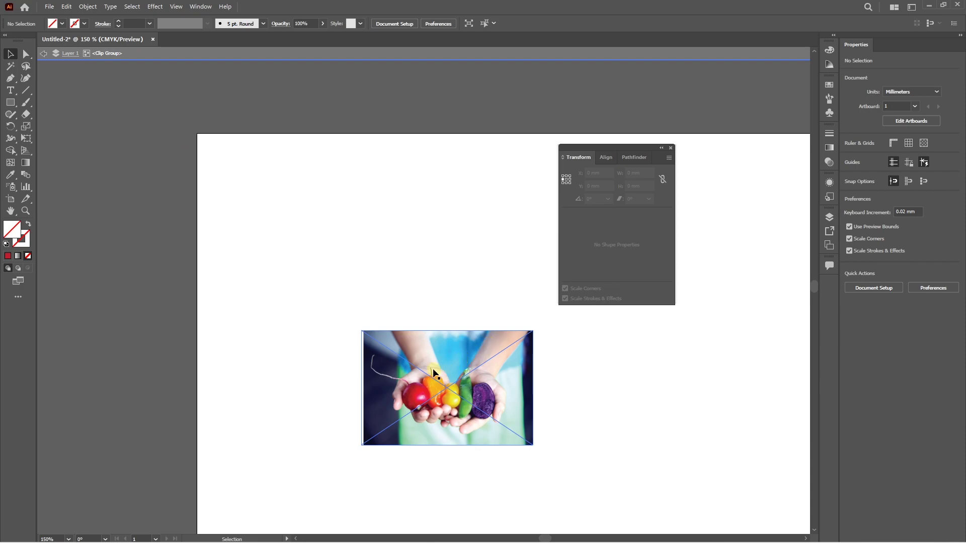
Step: Enlarge the image to about 106.8 × 71.2 mm so it fills the mask, and exit isolation mode
left_click(434, 371)
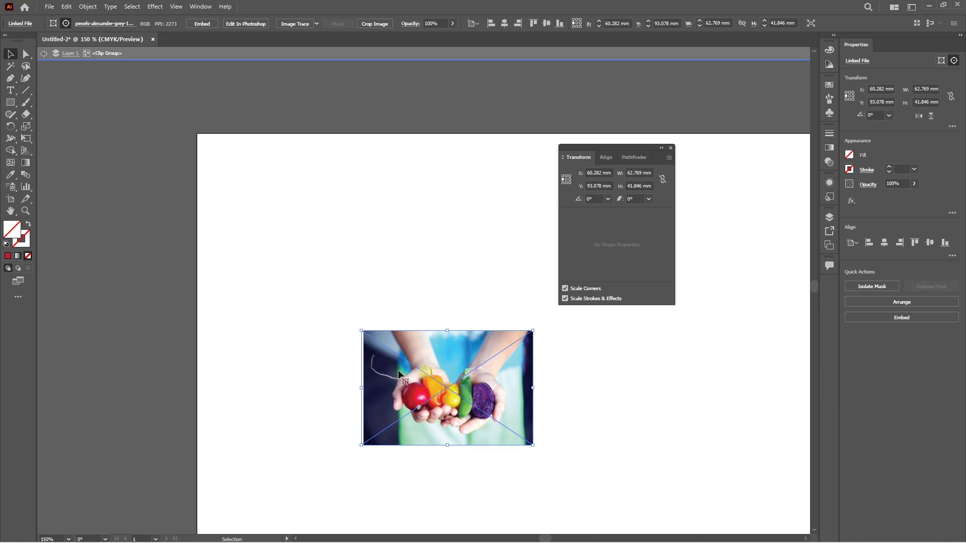
left_click_drag(449, 363, 451, 263)
left_click_drag(445, 448, 445, 471)
left_click(631, 375)
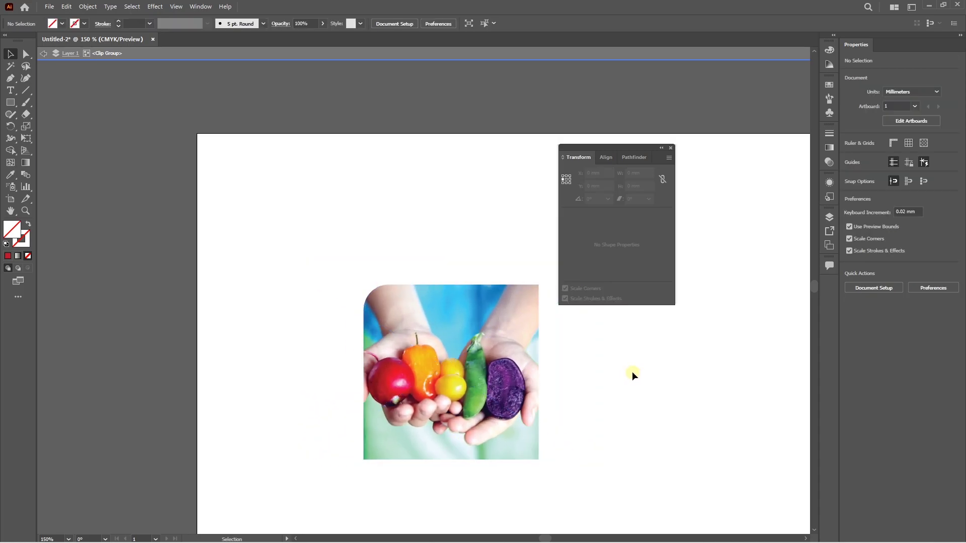
double_click(640, 368)
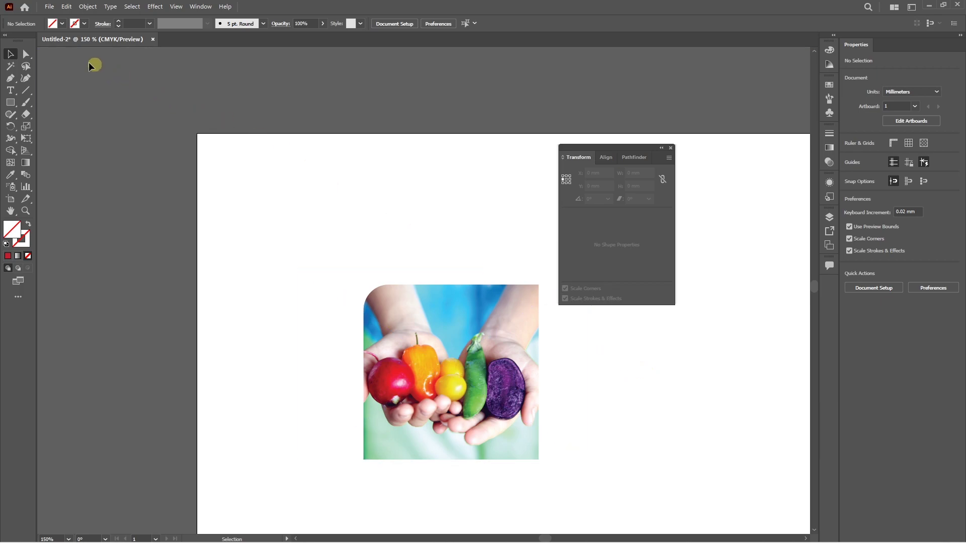
Step: Move the clip group to about X 39.3 mm, Y 79.5 mm and give it a red 5 pt stroke
left_click_drag(433, 300, 383, 276)
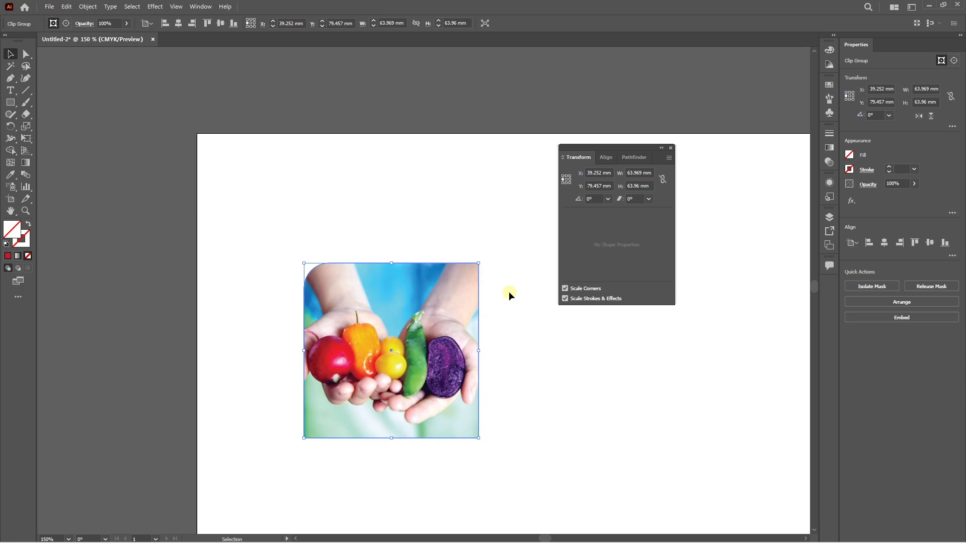
left_click(8, 256)
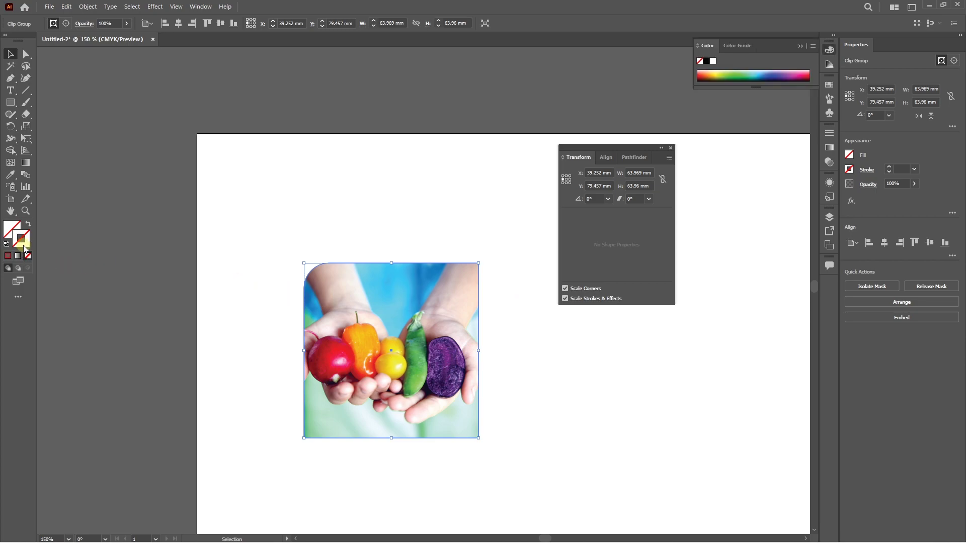
left_click(8, 256)
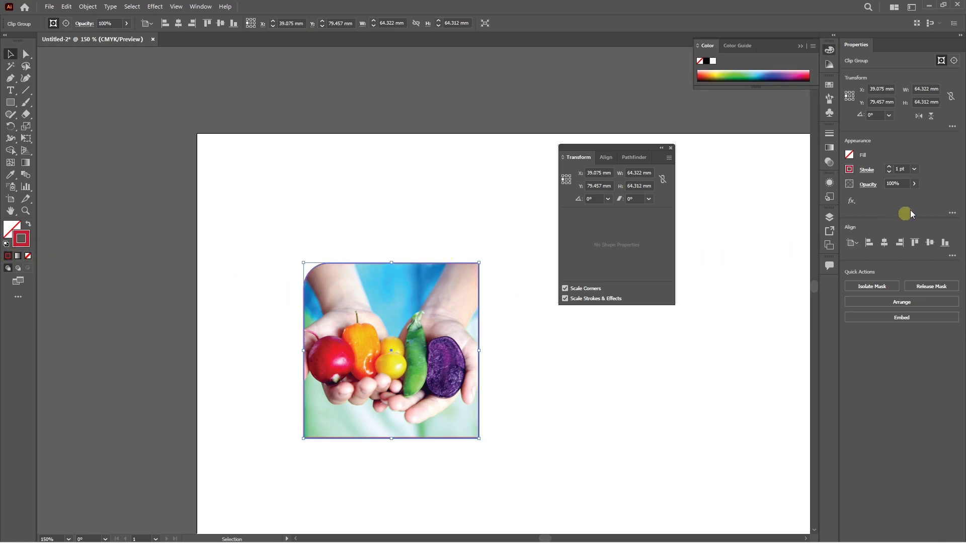
left_click(889, 167)
left_click(889, 167)
left_click(888, 166)
left_click(889, 167)
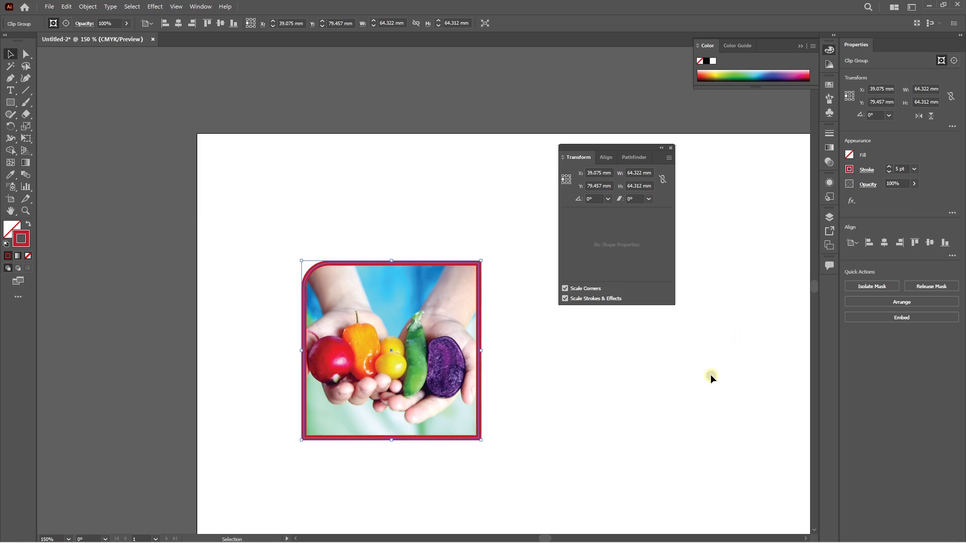
Step: Apply a black Drop Shadow effect to the clip group, adjusting its offset
left_click(154, 6)
mouse_move(181, 113)
left_click(305, 122)
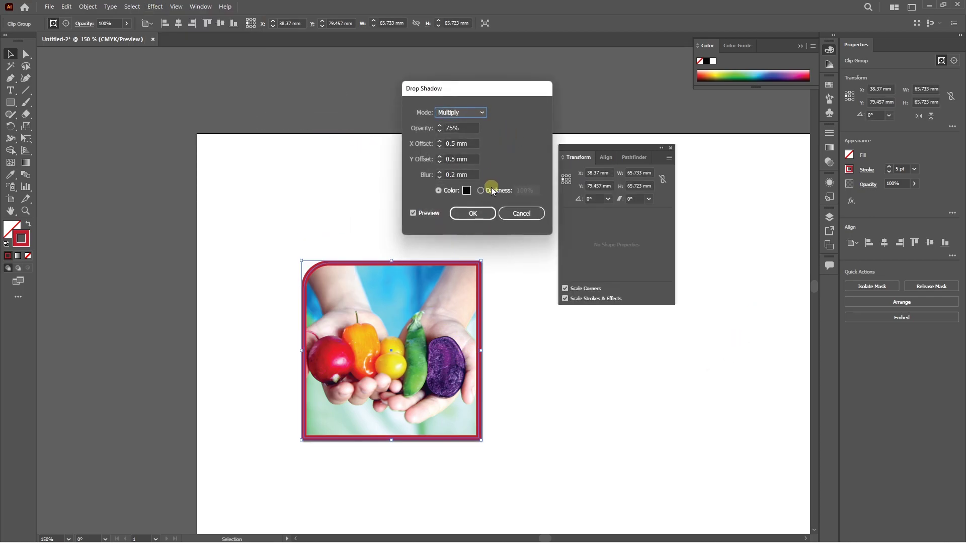
left_click_drag(470, 144, 438, 144)
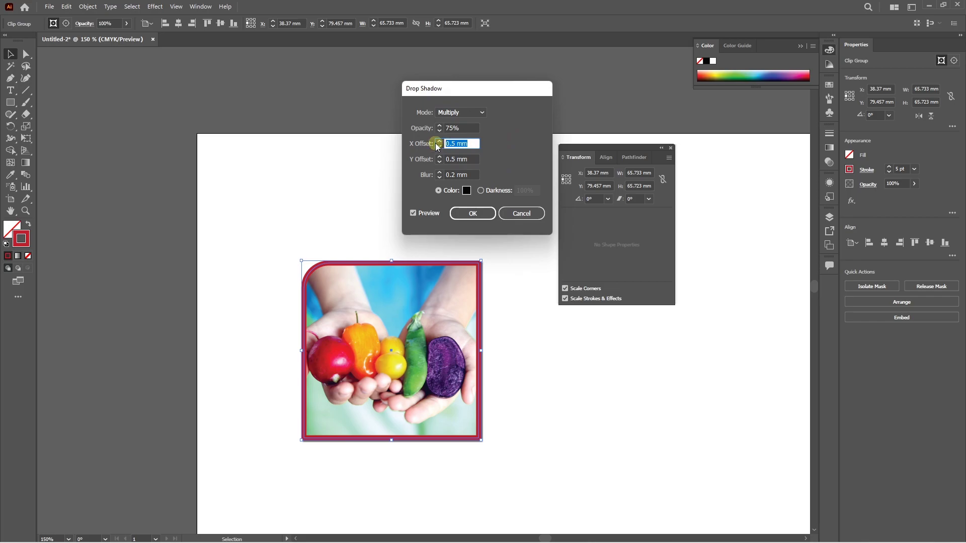
key("Return")
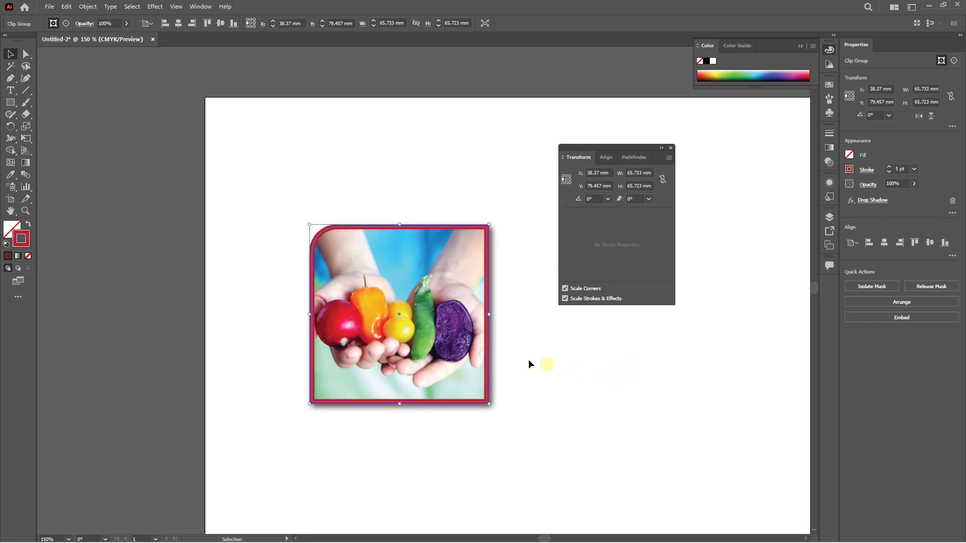
left_click(387, 203)
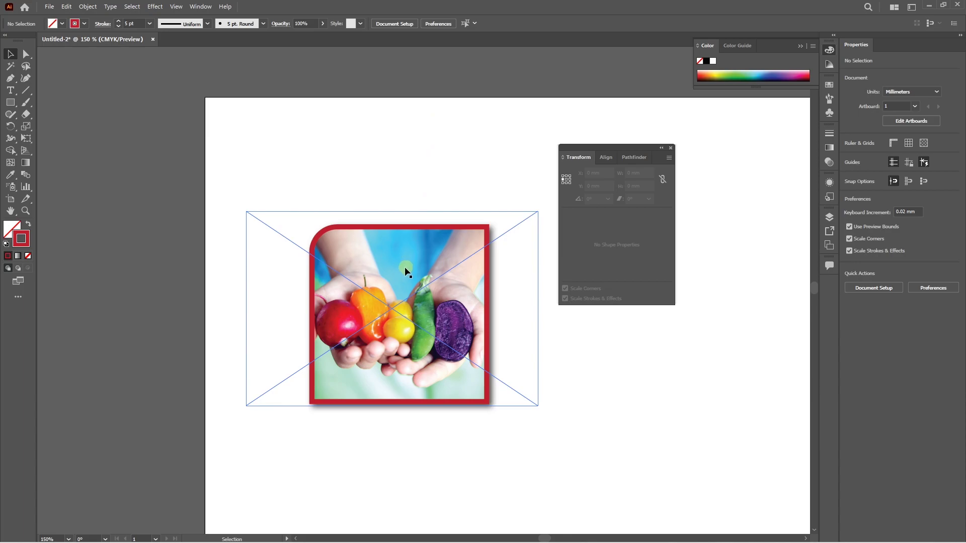
Step: Try 31% opacity on the whole clip group from its appearance settings and restore it to 100%
left_click(403, 270)
left_click(200, 6)
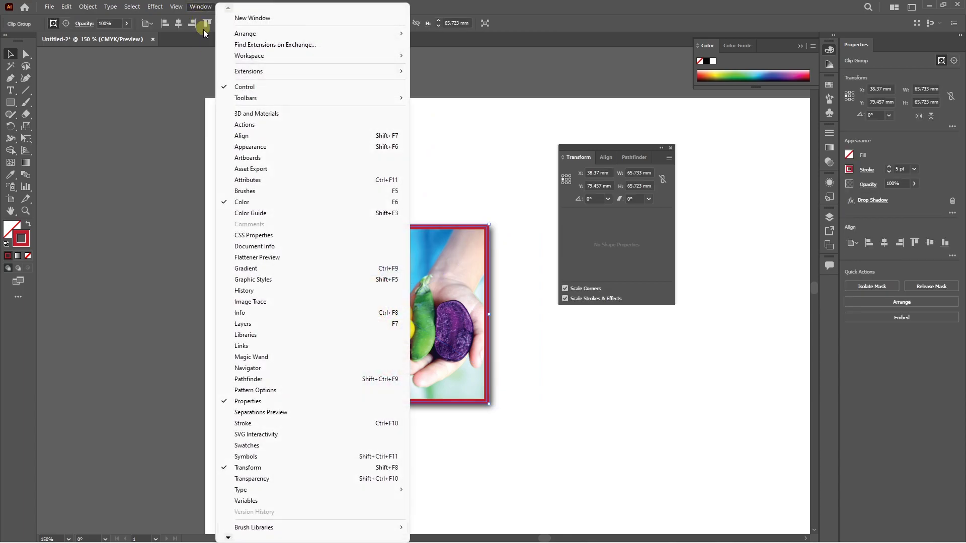
left_click(254, 147)
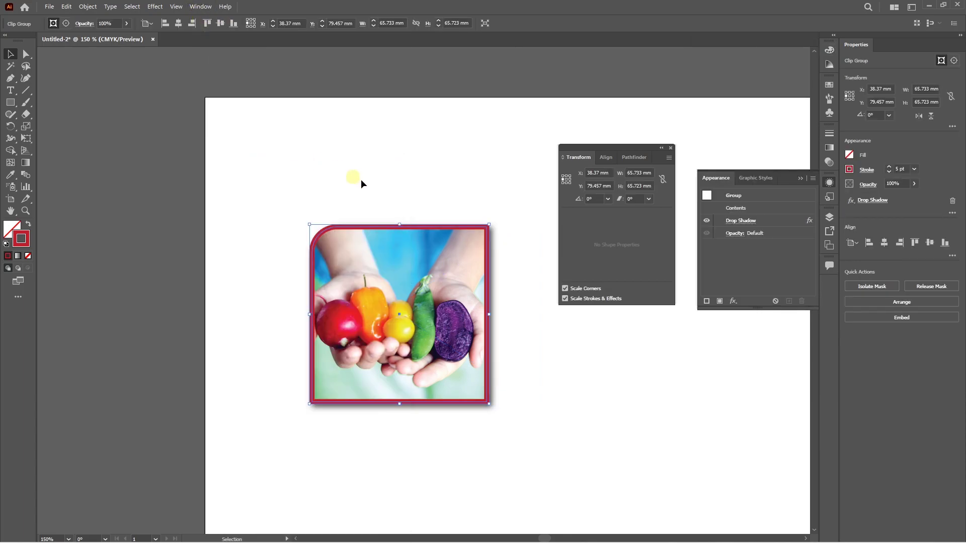
left_click(748, 234)
left_click(805, 145)
left_click(805, 145)
left_click_drag(804, 157, 777, 157)
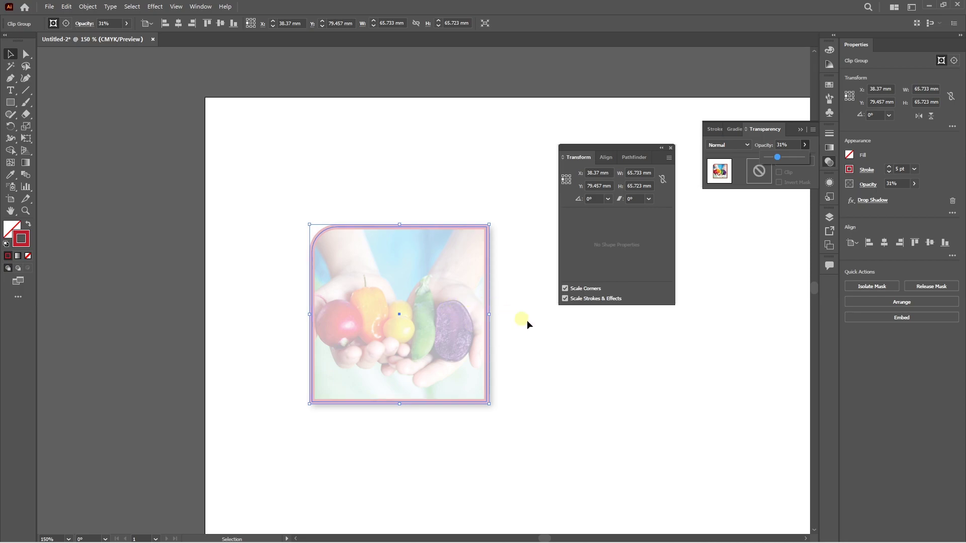
left_click_drag(777, 157, 814, 160)
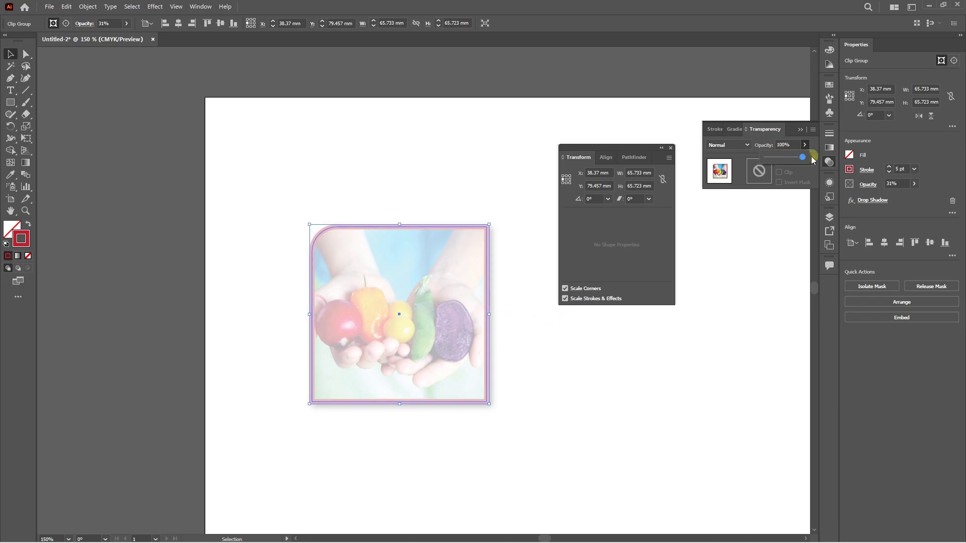
Step: Isolate the clip group, set only the inner image's opacity to 56%, and exit isolation mode
double_click(438, 333)
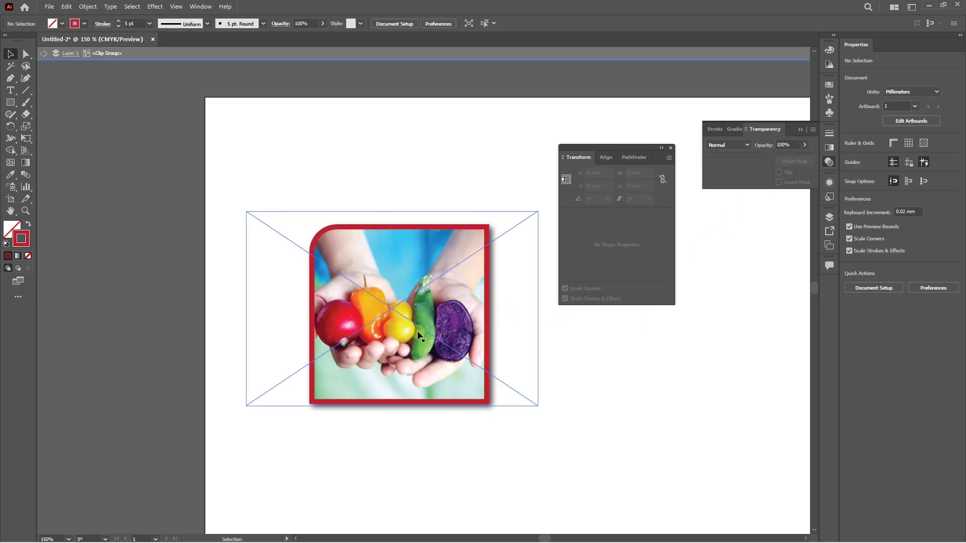
left_click(419, 332)
left_click(740, 174)
left_click(804, 145)
mouse_move(800, 157)
left_mouse_down()
mouse_move(776, 160)
mouse_move(786, 157)
left_mouse_up()
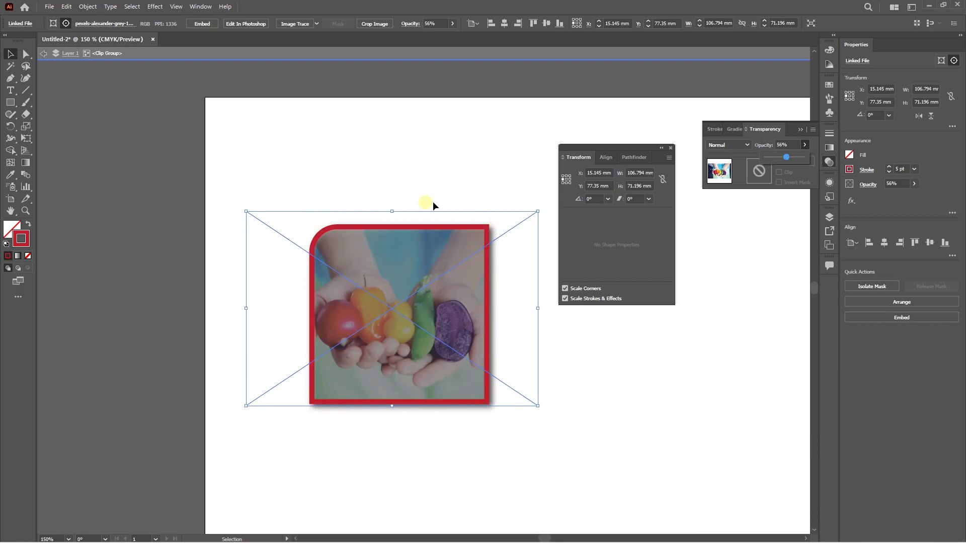
left_click(598, 346)
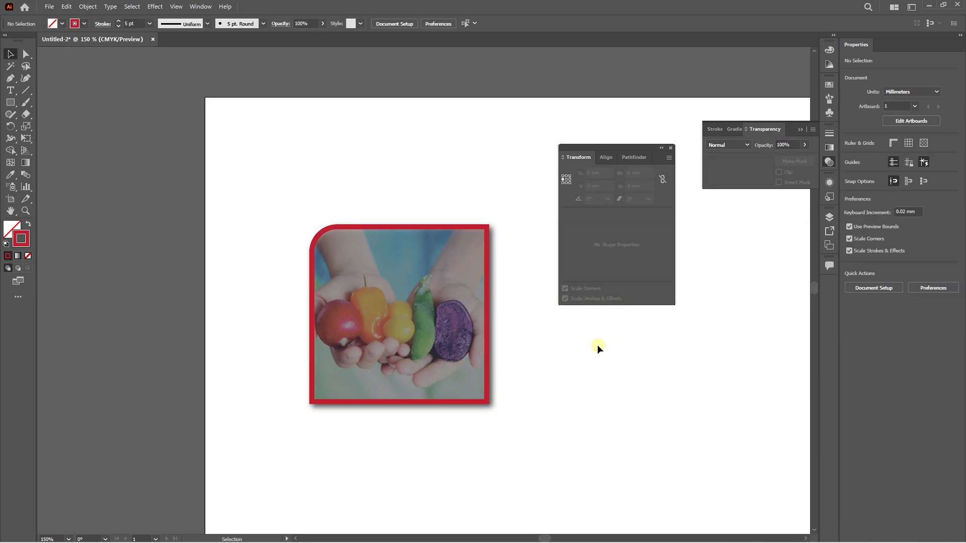